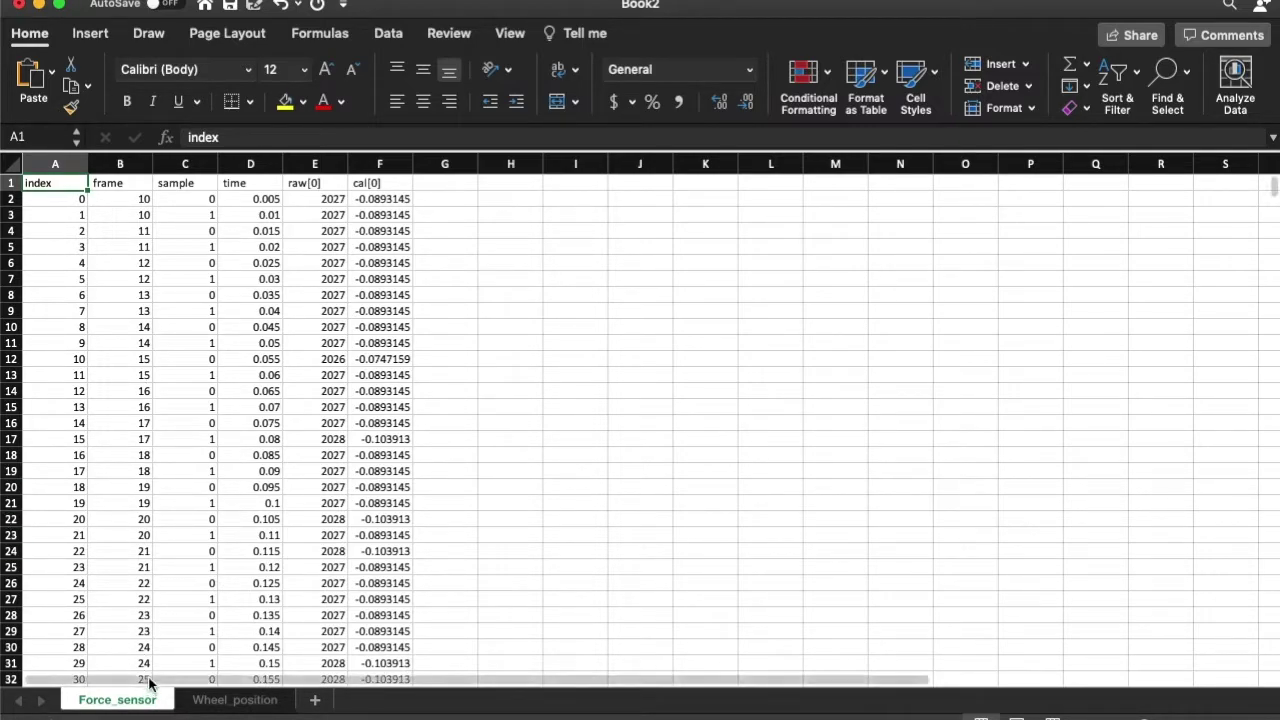
Step: Compare the time values in column D on the Force_sensor and Wheel_position sheets
left_click(231, 701)
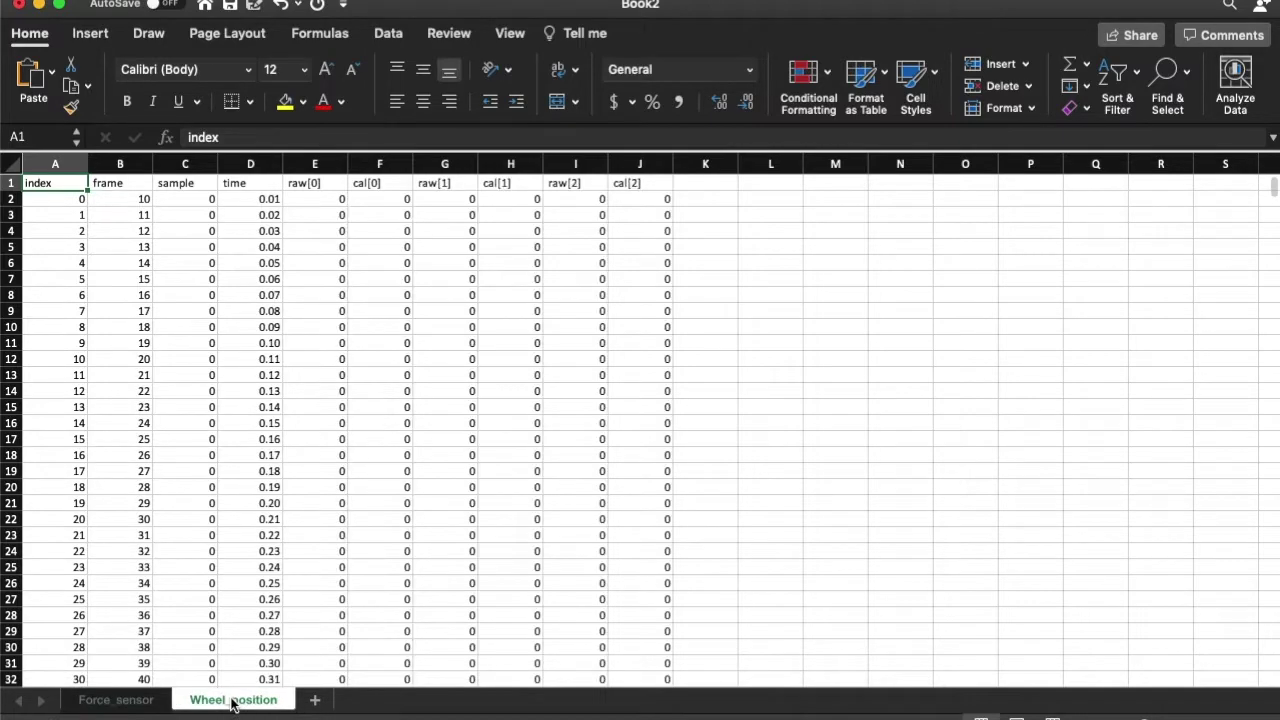
left_click(116, 702)
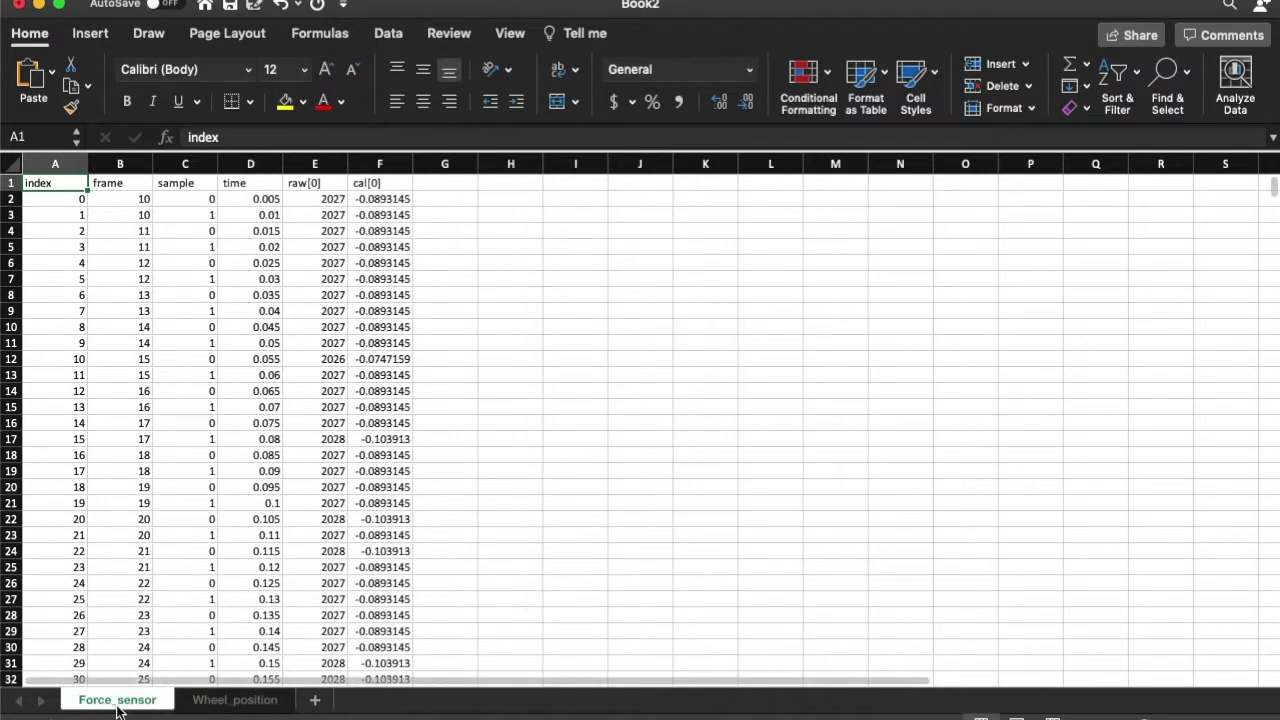
left_click(244, 200)
left_click(240, 215)
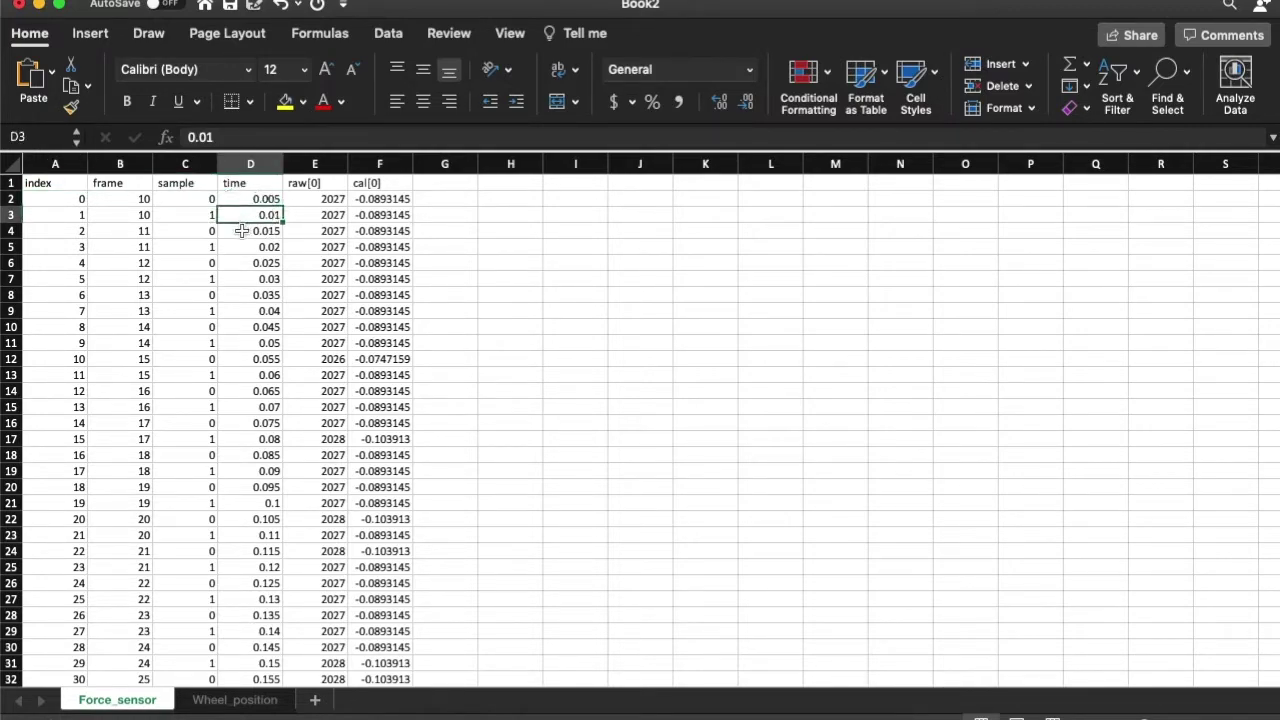
left_click(242, 231)
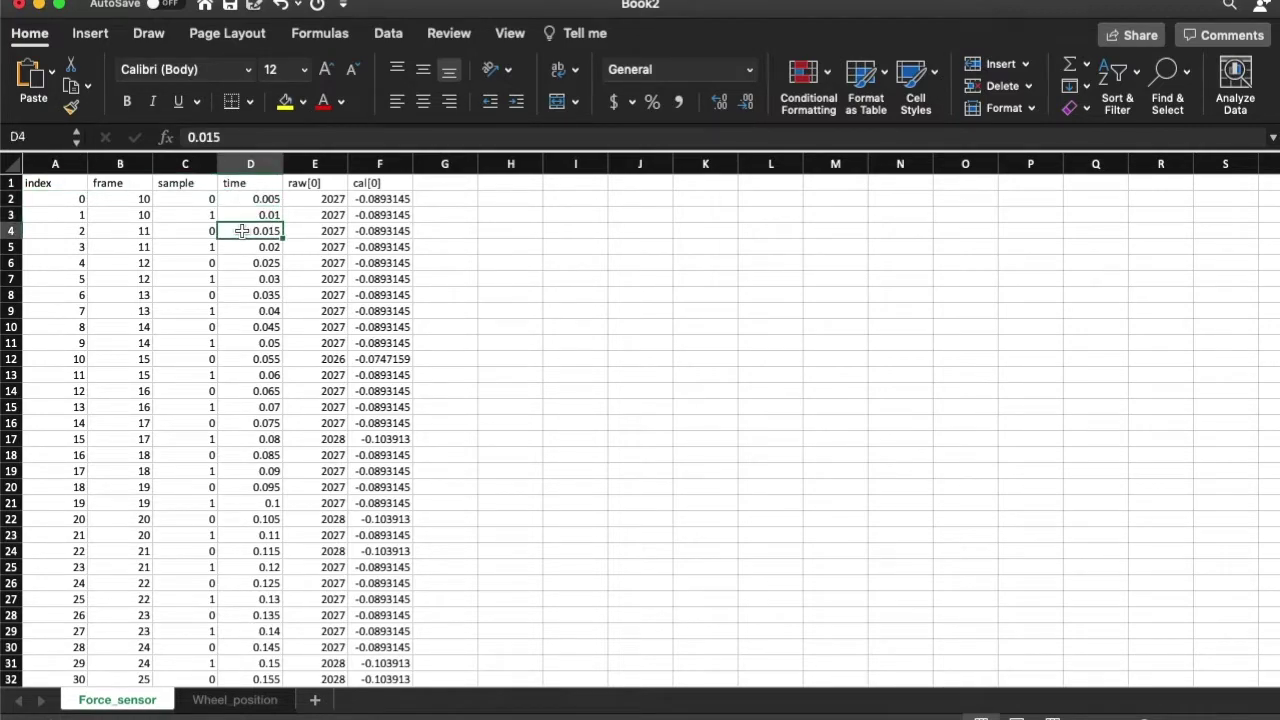
left_click(236, 700)
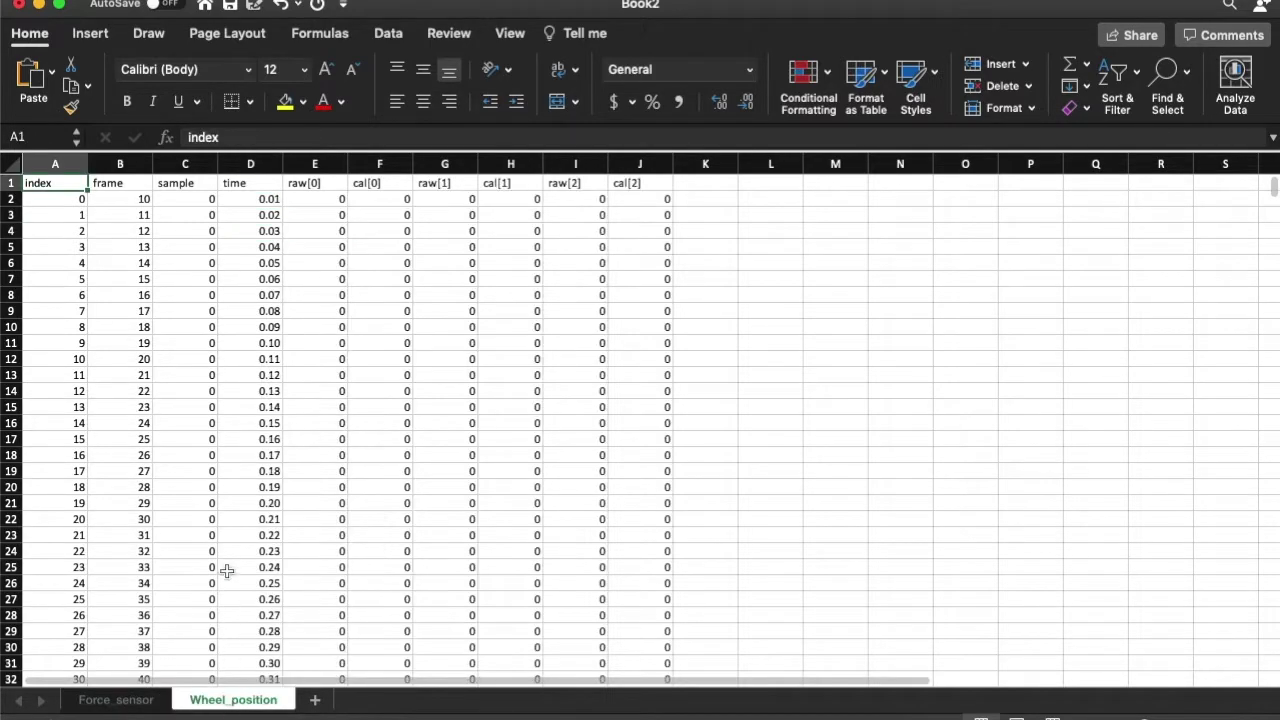
left_click(251, 199)
left_click(247, 216)
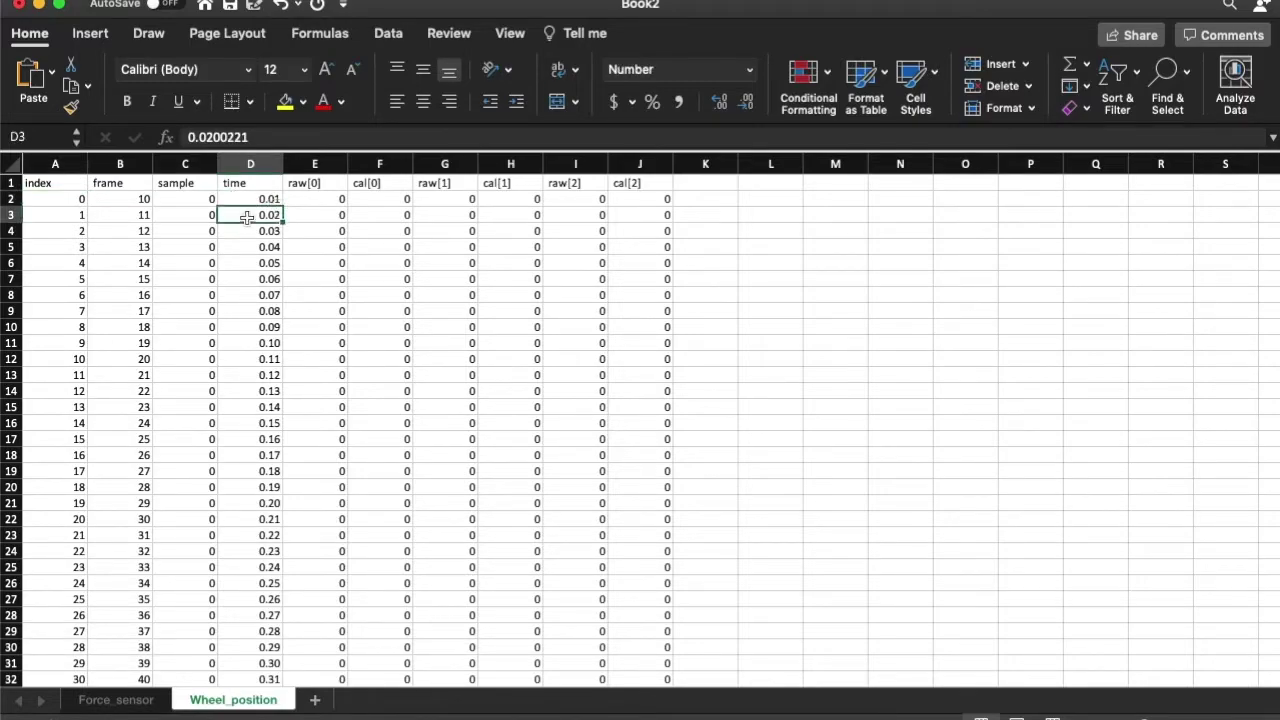
left_click(117, 700)
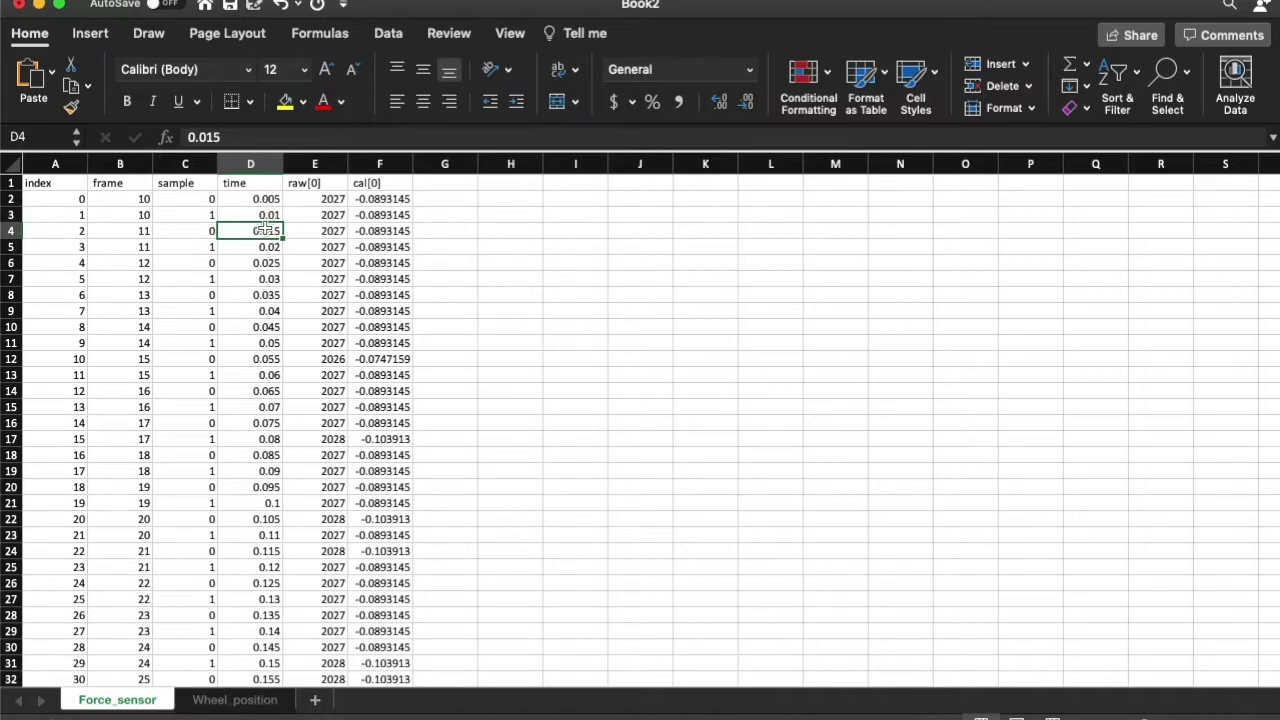
Step: Check the sample values in column C of the Force_sensor sheet
left_click(186, 216)
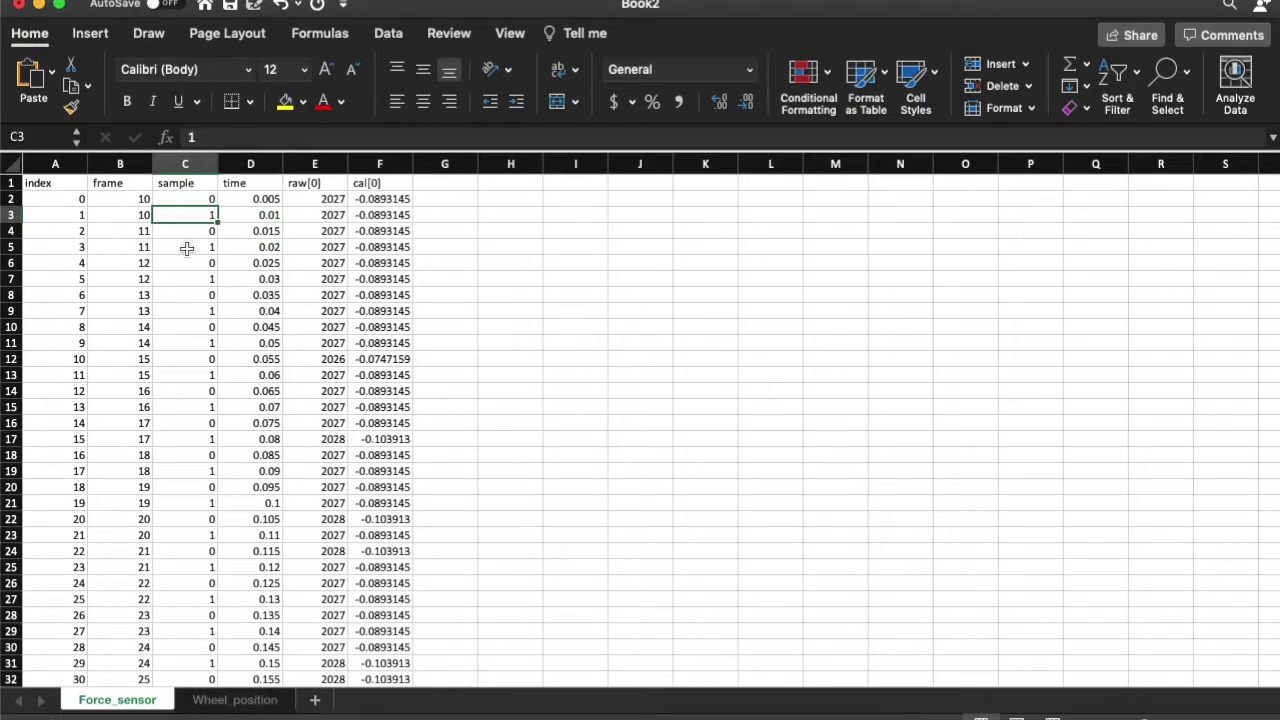
left_click(186, 248)
left_click(186, 278)
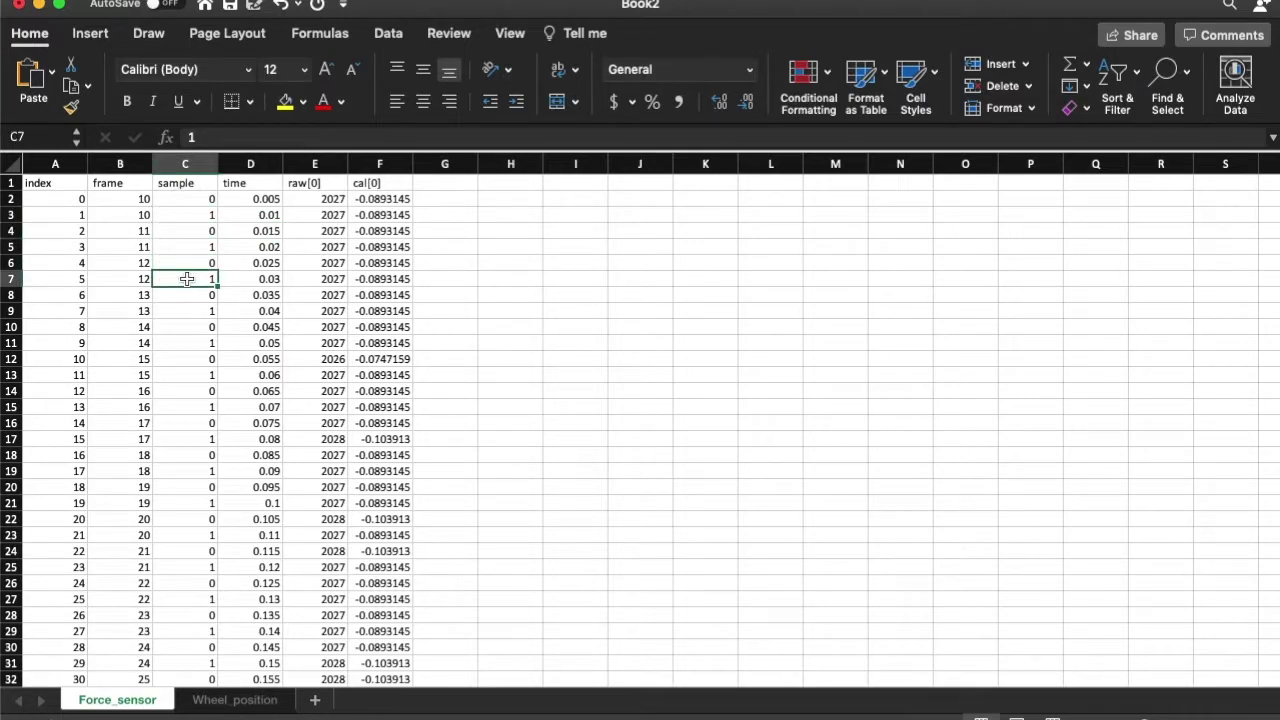
left_click(194, 200)
left_click(193, 234)
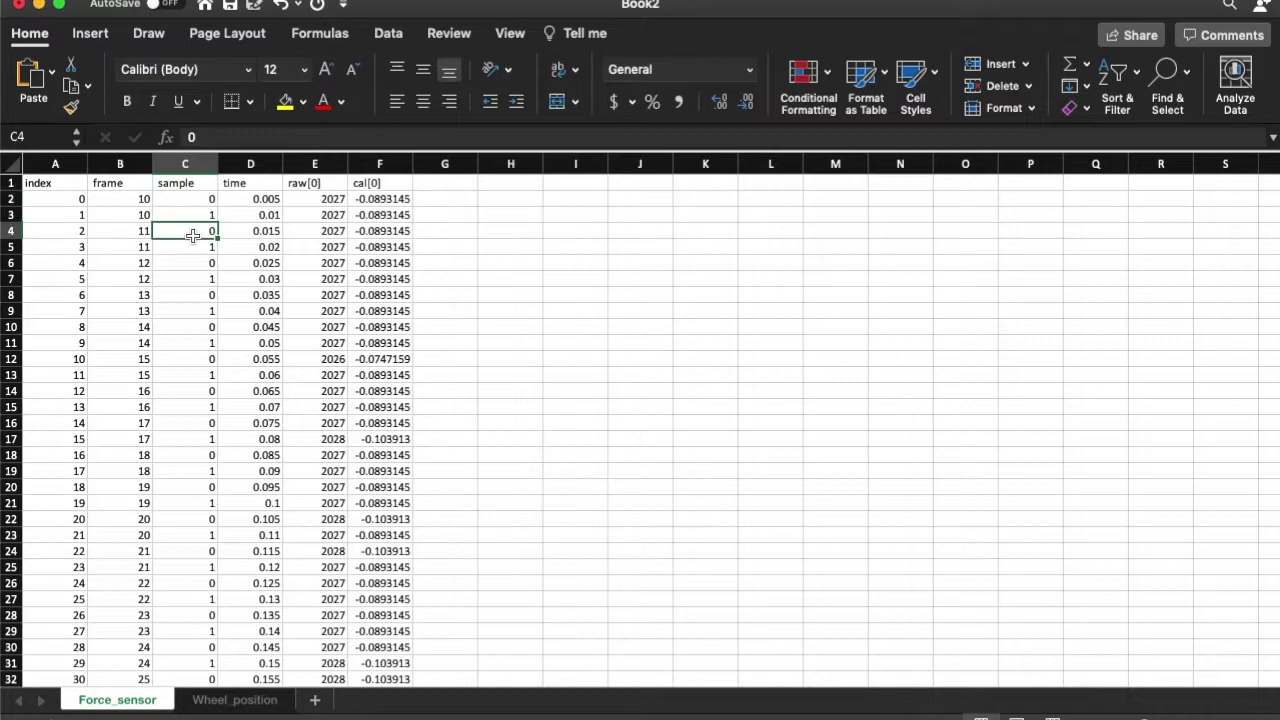
Step: Turn on header filters and filter the sample column to show only value 1
left_click(185, 183)
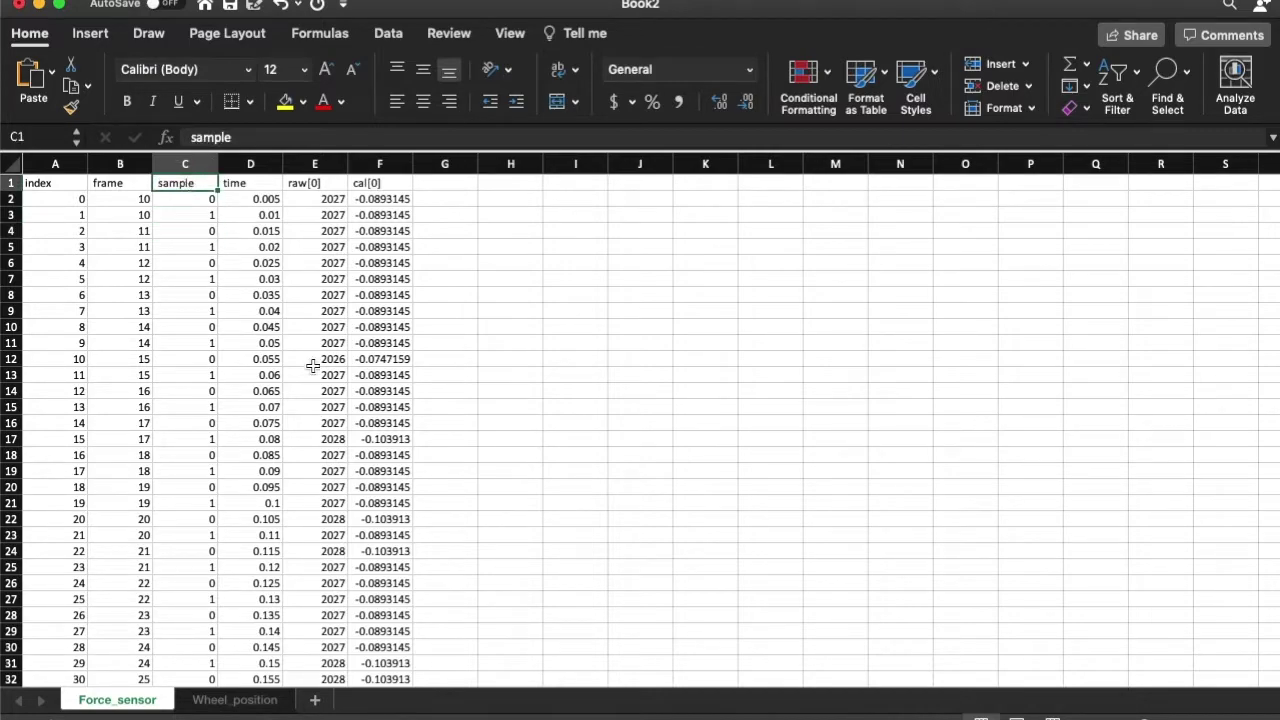
left_click(1117, 72)
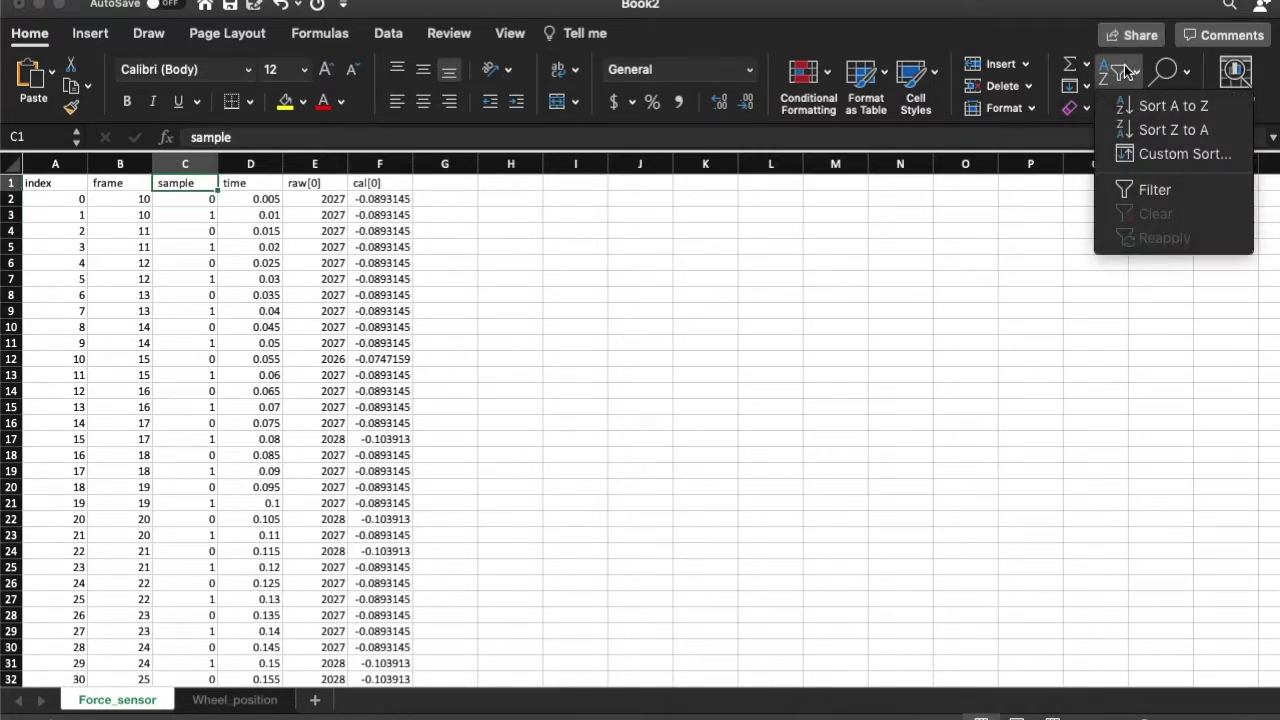
left_click(1127, 195)
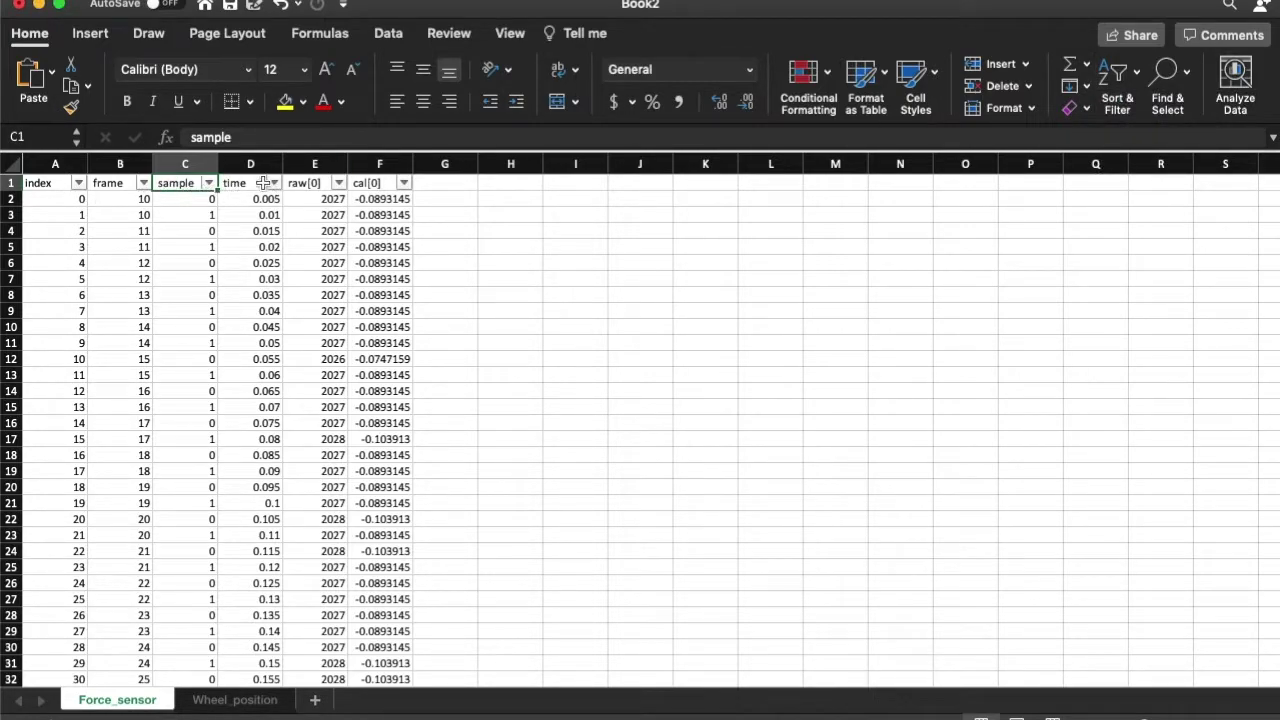
left_click(209, 183)
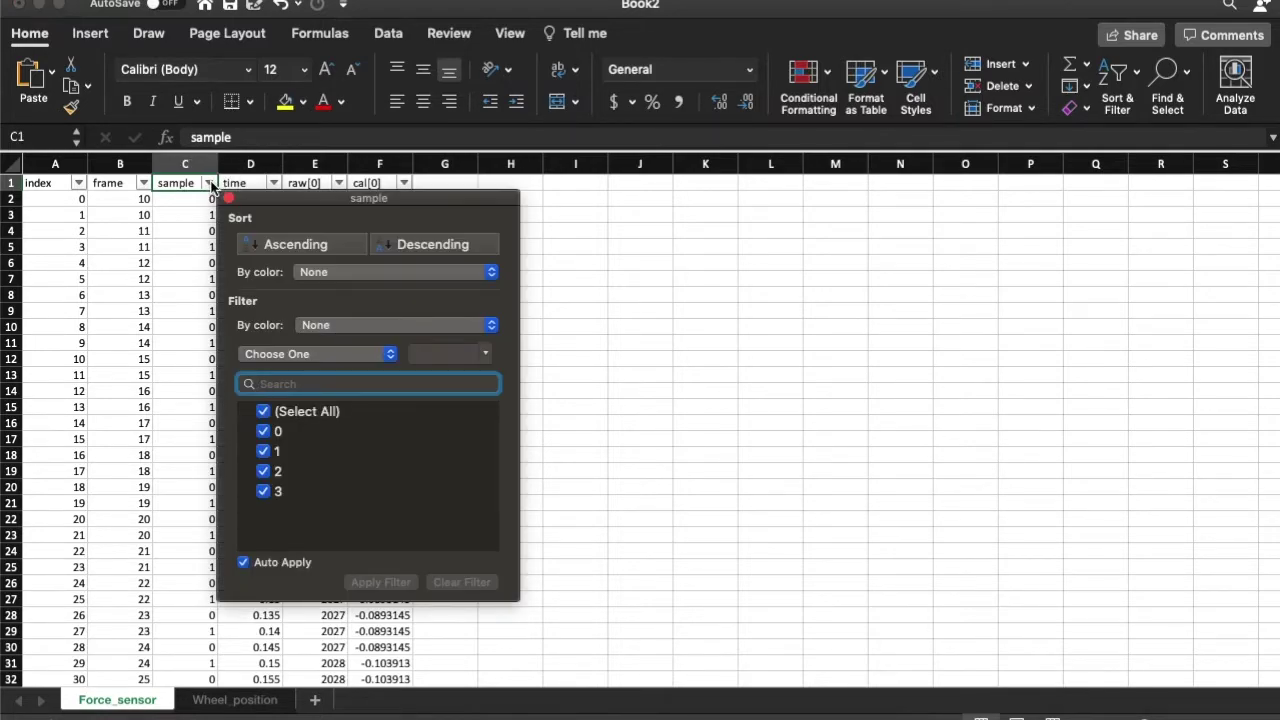
left_click(263, 411)
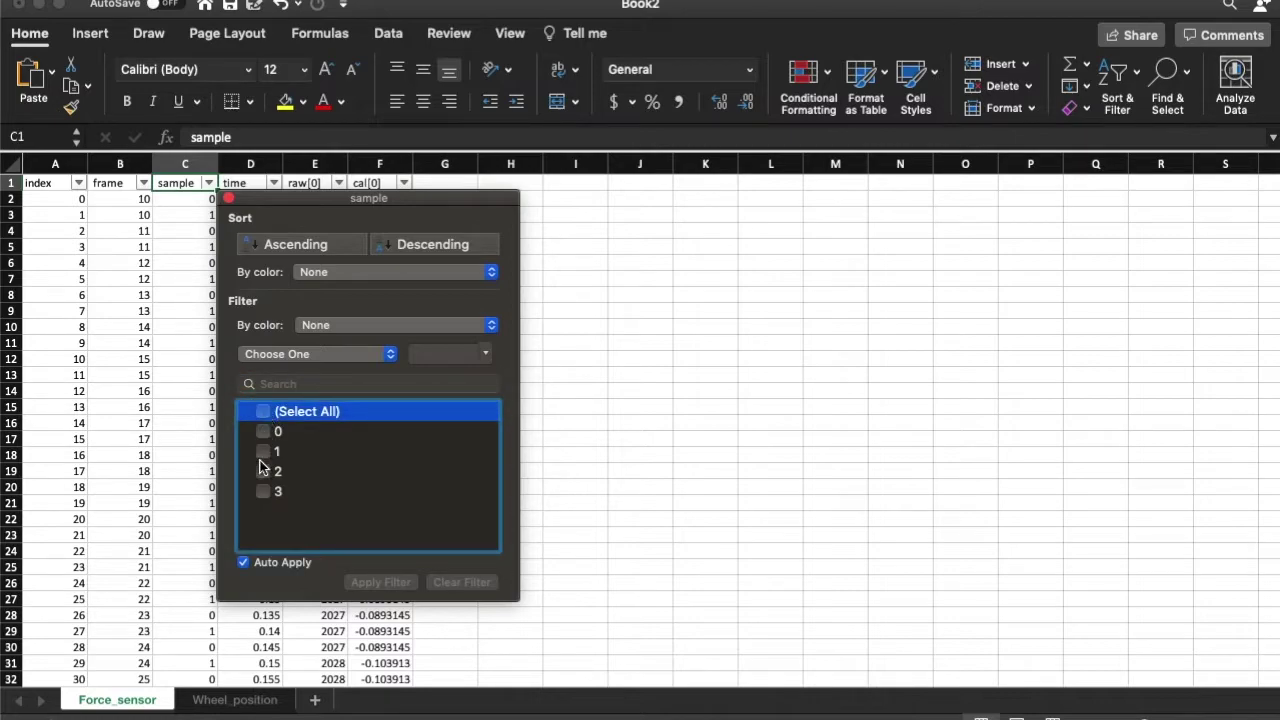
left_click(263, 451)
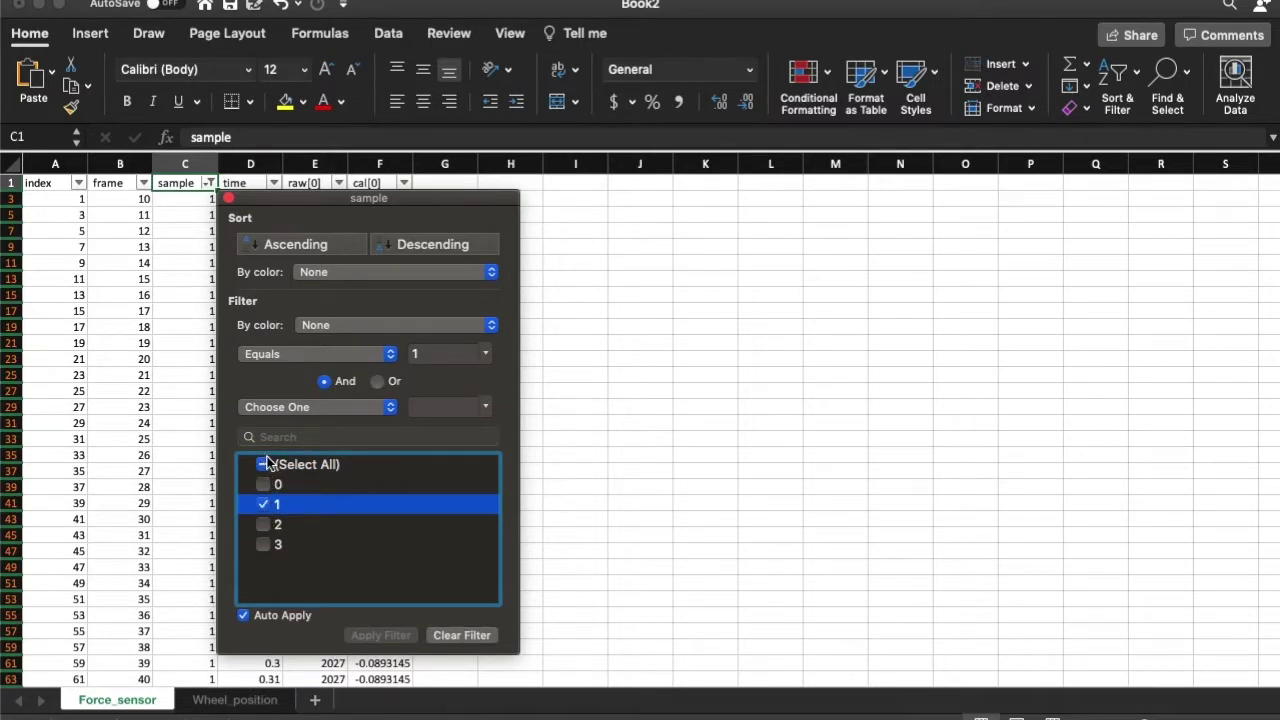
left_click(229, 198)
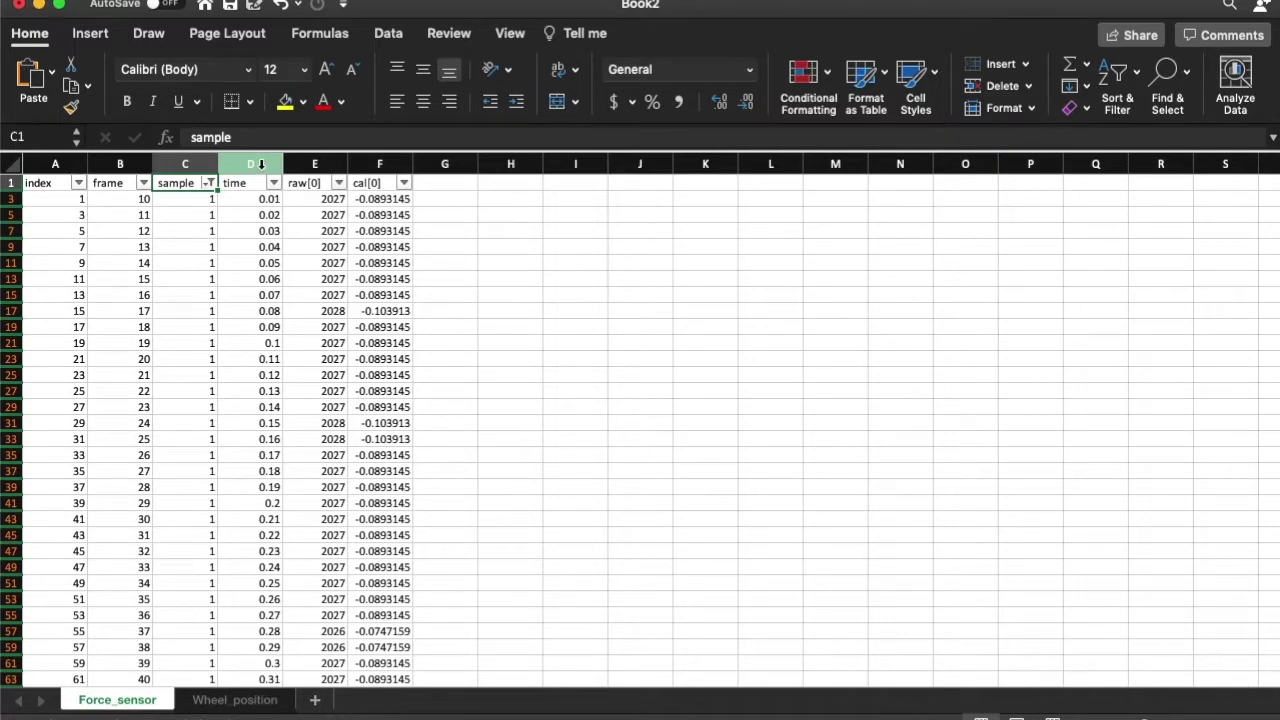
left_click(260, 164)
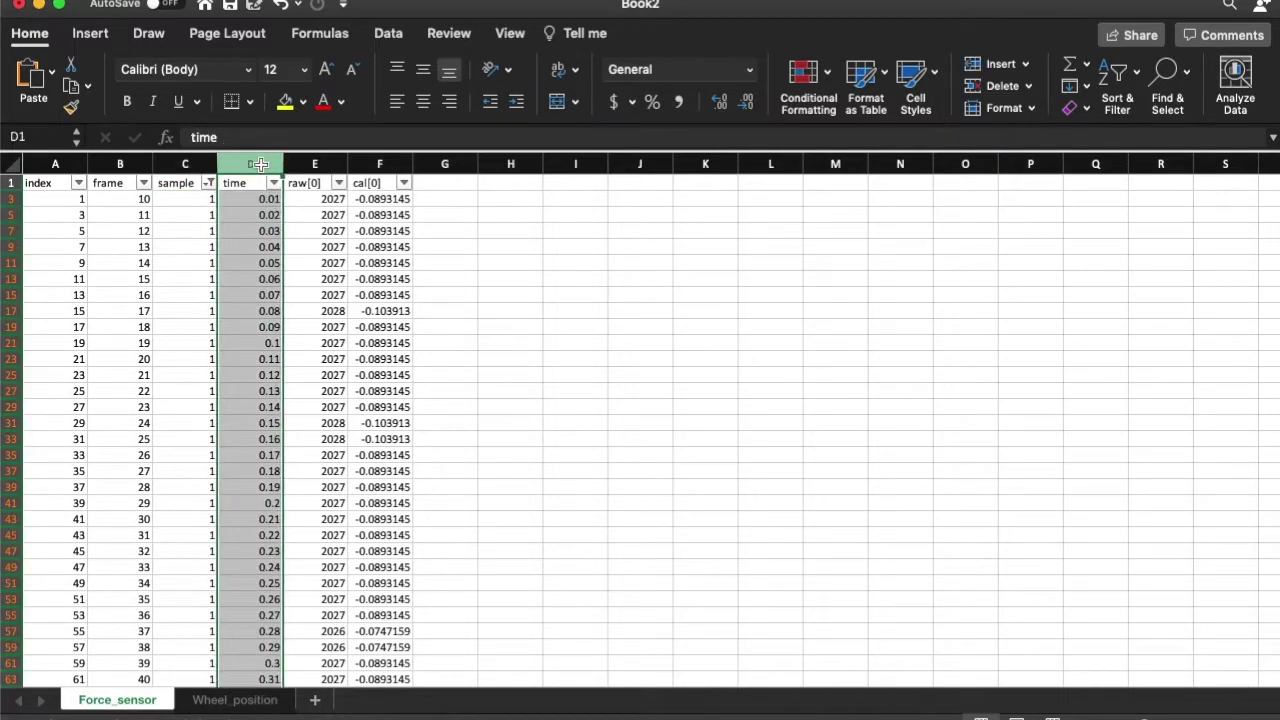
Step: Add a new sheet, rename it 'Force vs Position', and return to Force_sensor
left_click(389, 163)
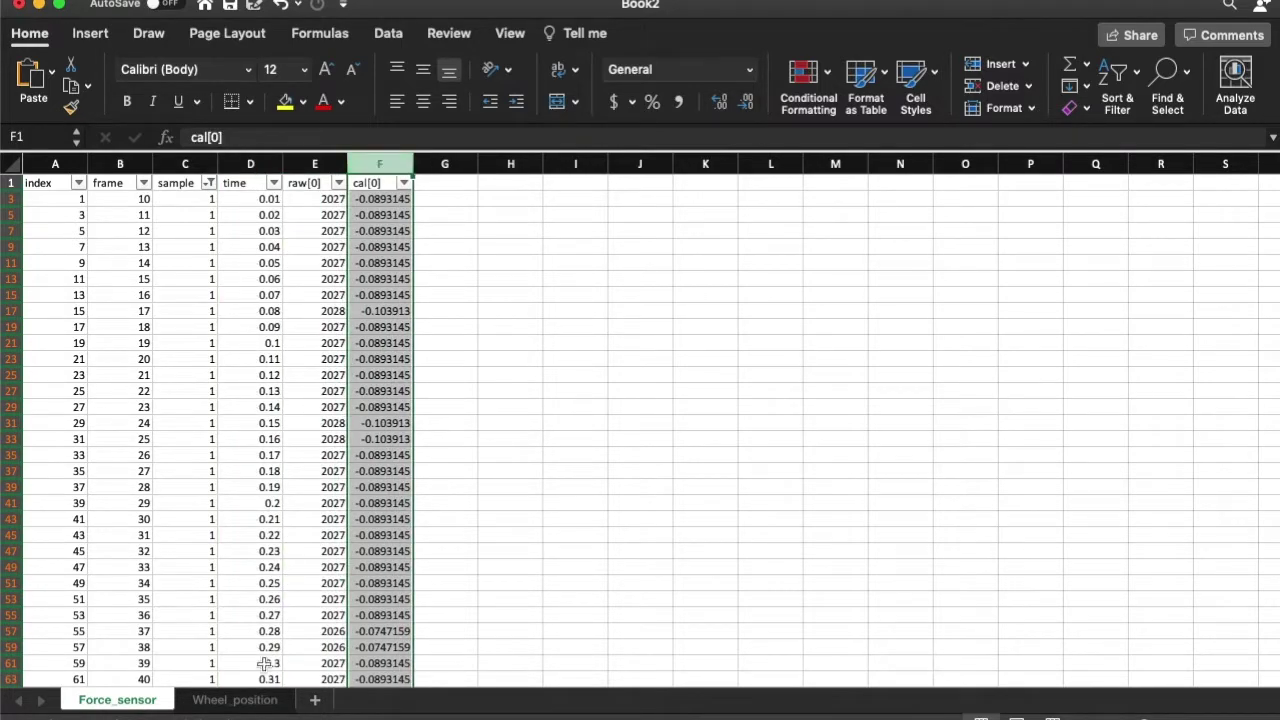
left_click(314, 700)
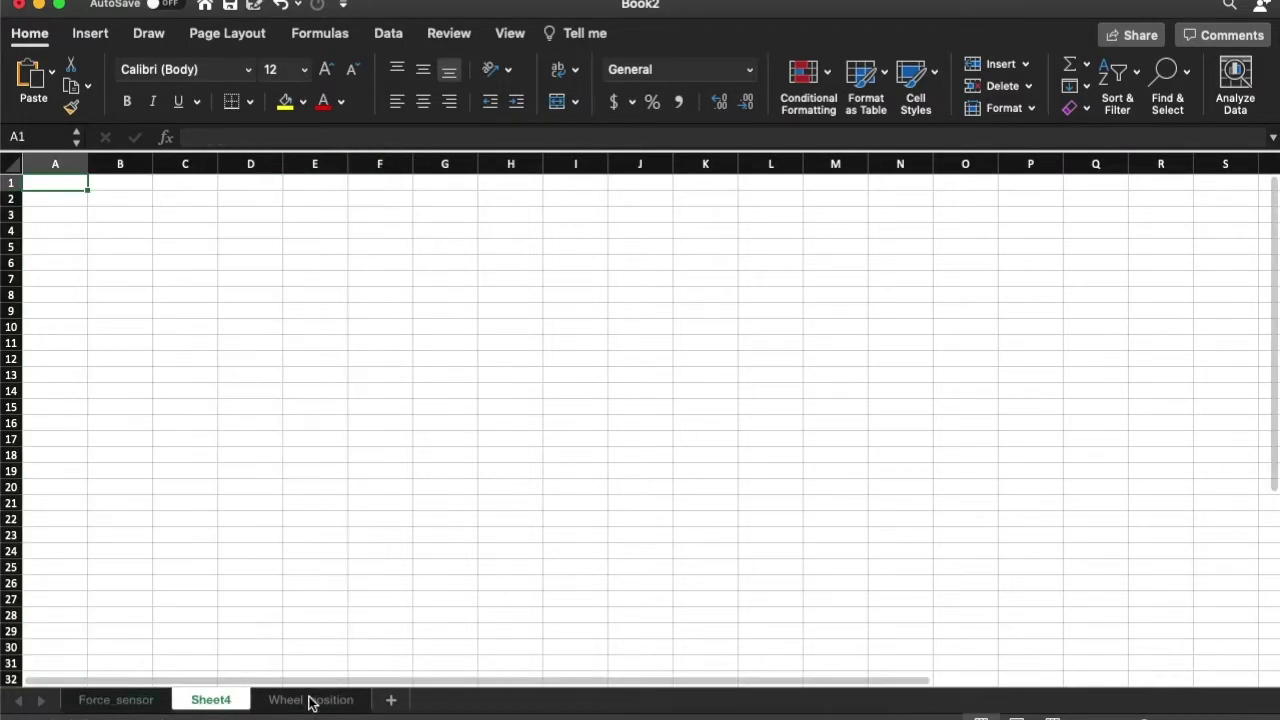
right_click(228, 700)
left_click(283, 549)
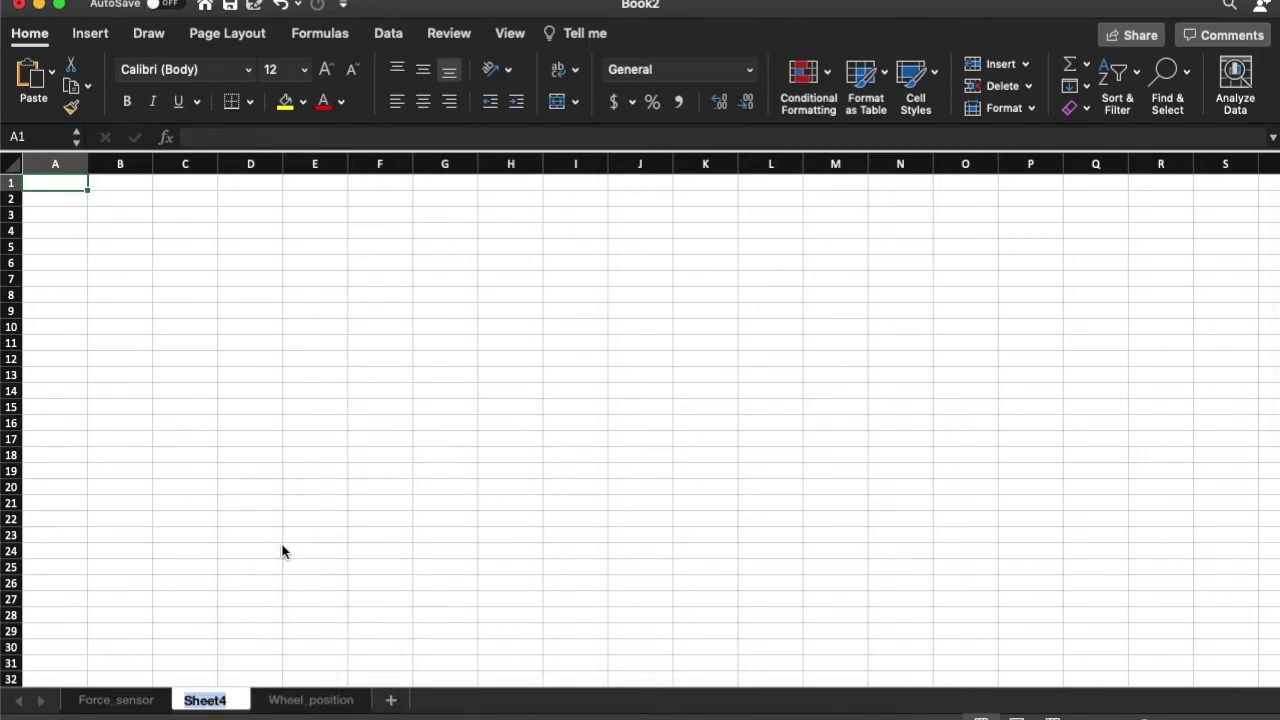
type("Force")
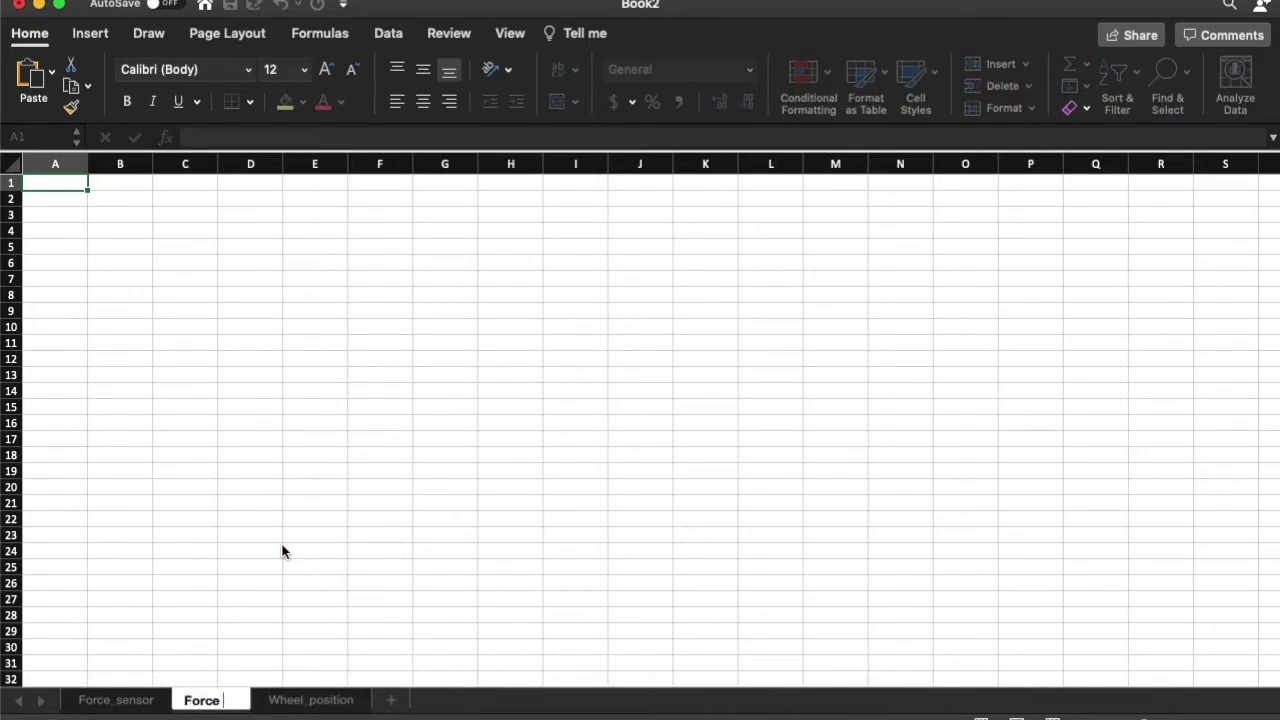
type(" vs Position")
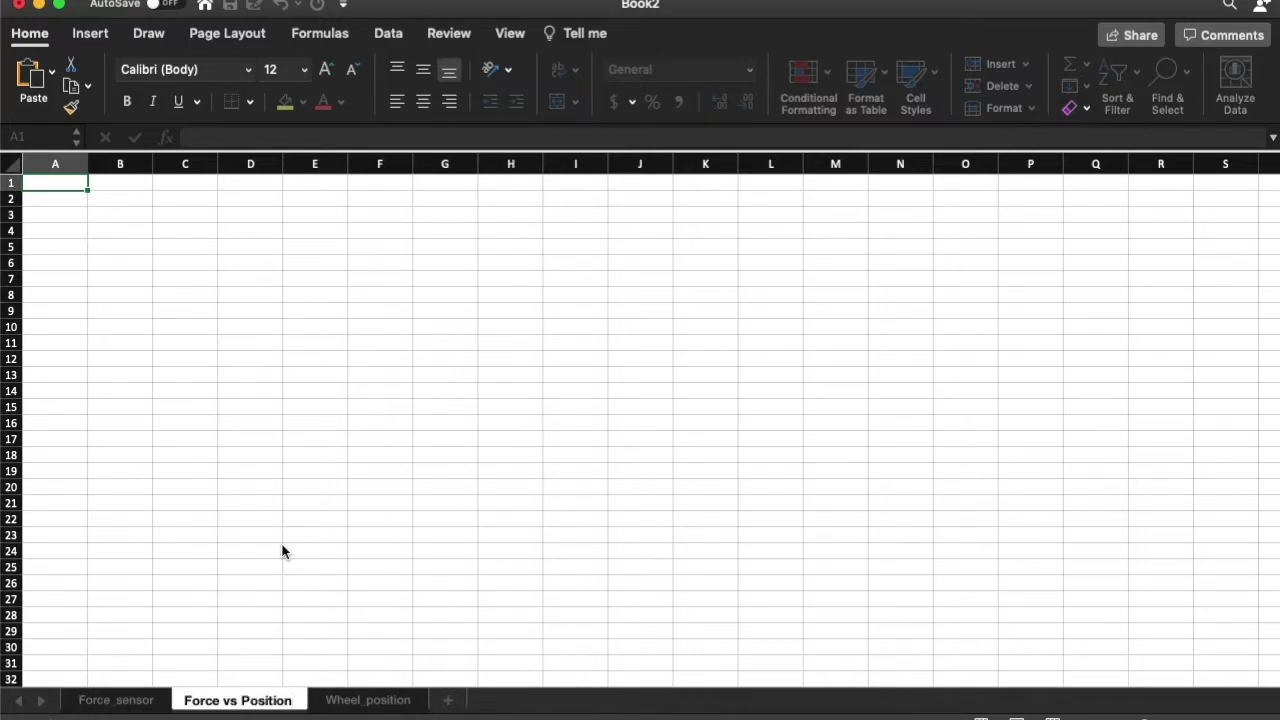
key("Return")
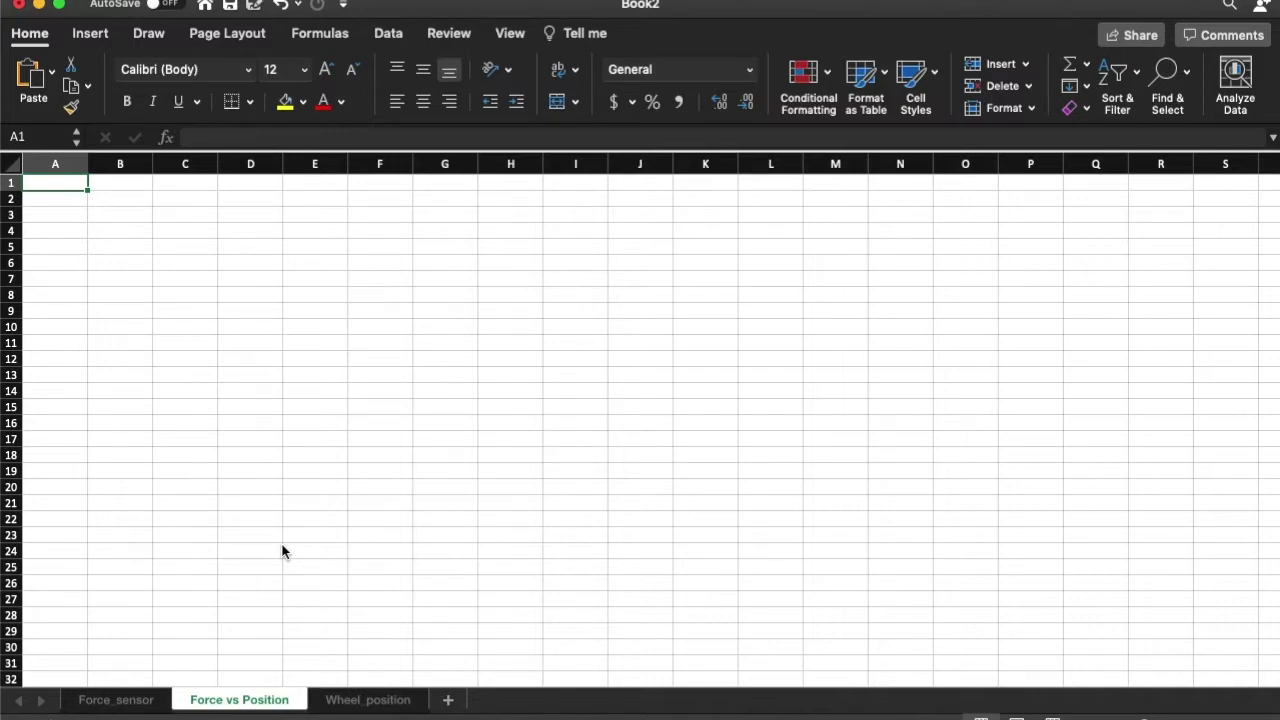
left_click(122, 705)
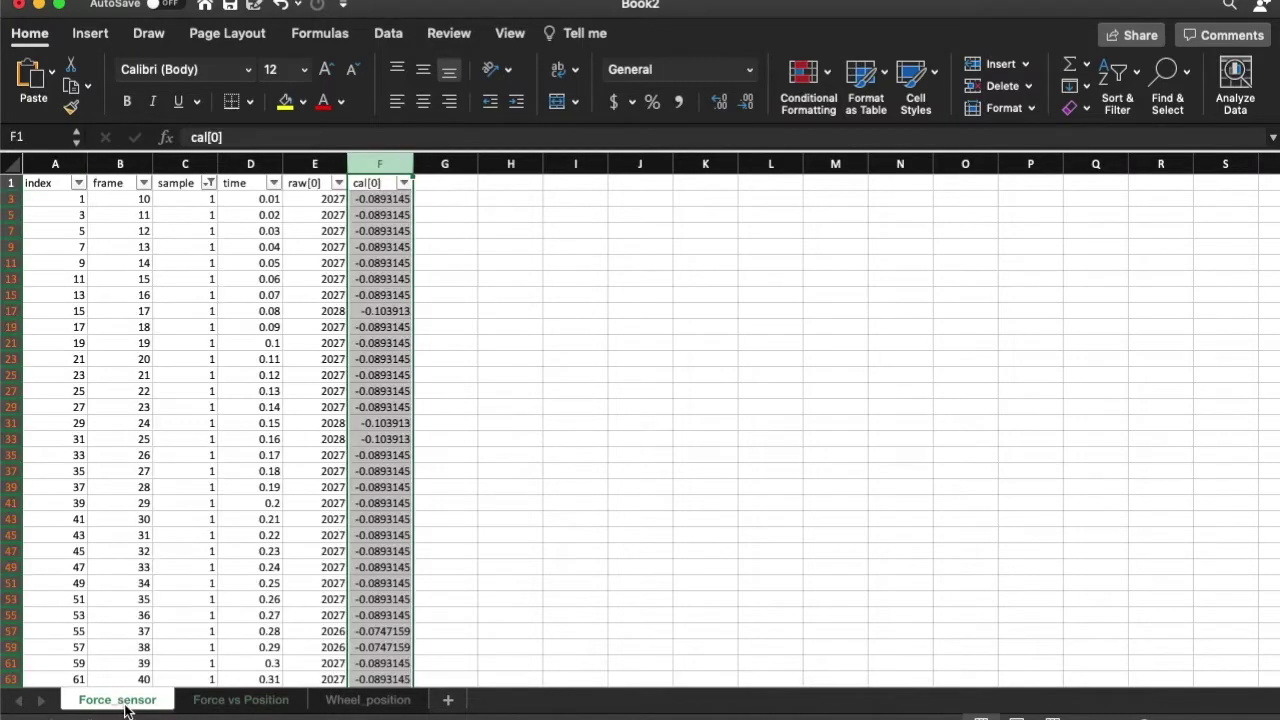
Step: Copy the time and cal[0] columns into Force vs Position and retitle B1 'Force [N]'
left_click(247, 162)
left_click(386, 166, "super")
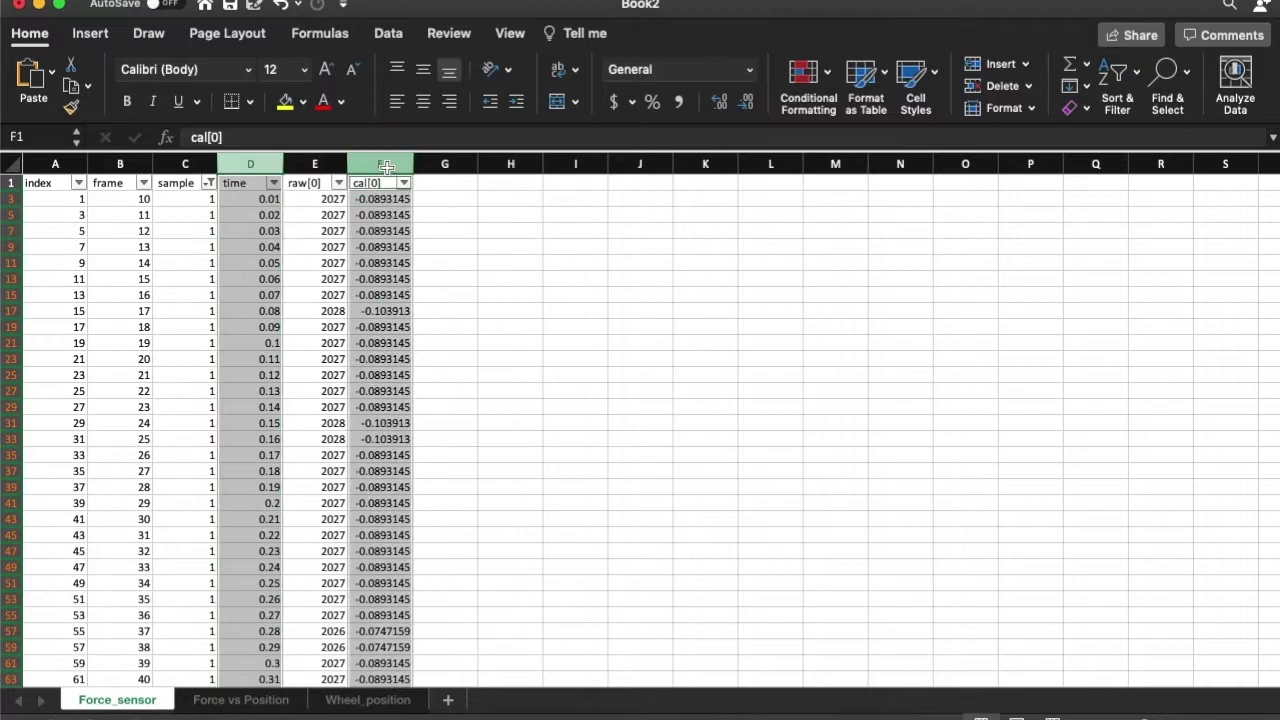
key("super+c")
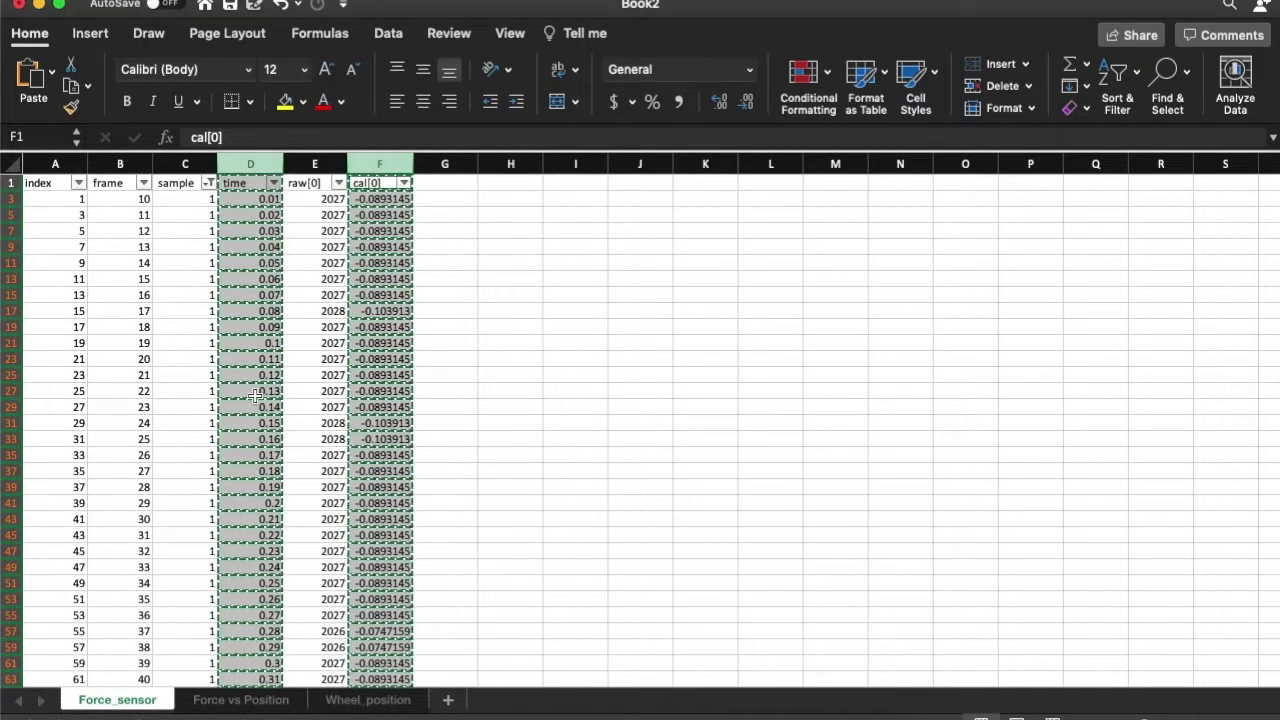
left_click(238, 700)
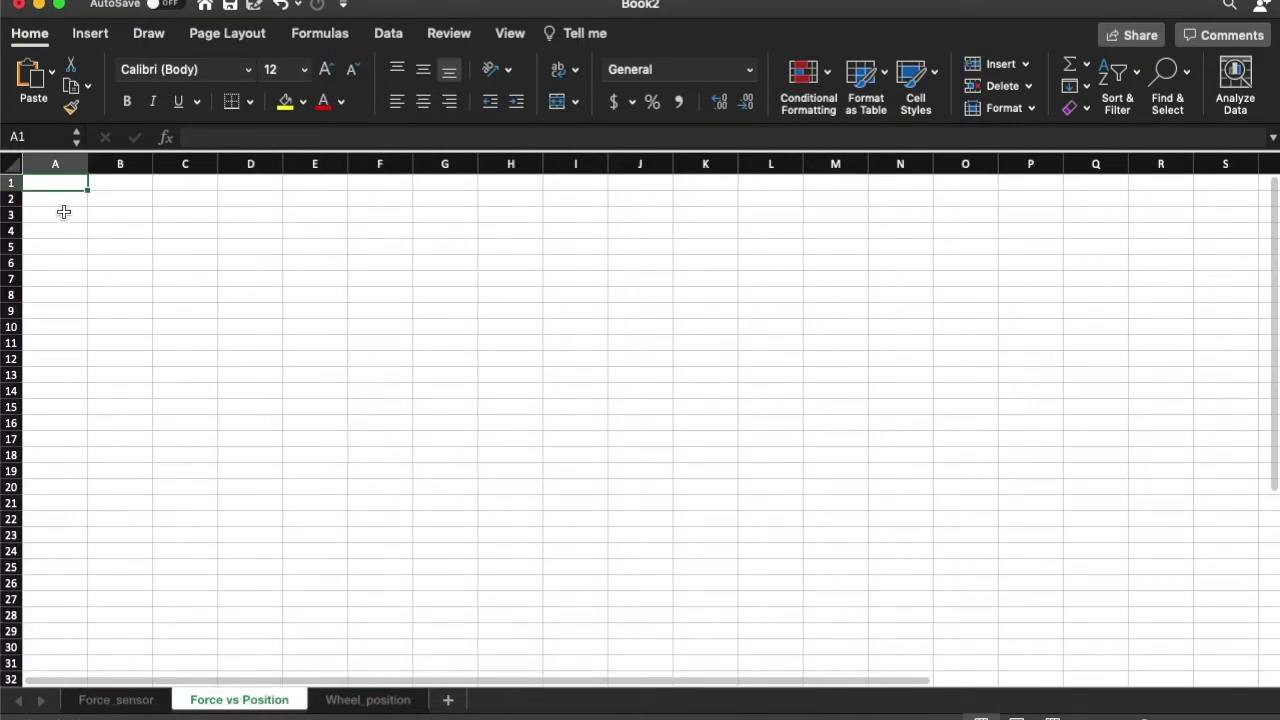
key("super+v")
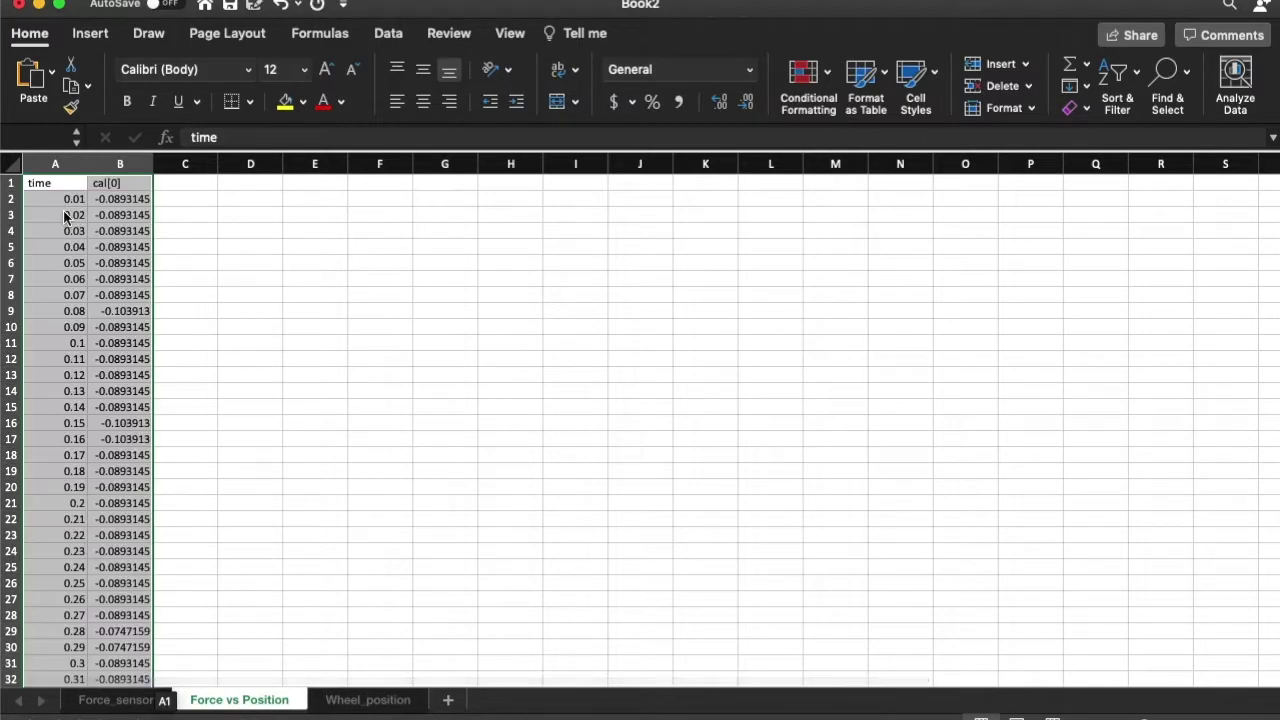
left_click(108, 183)
type("Fo")
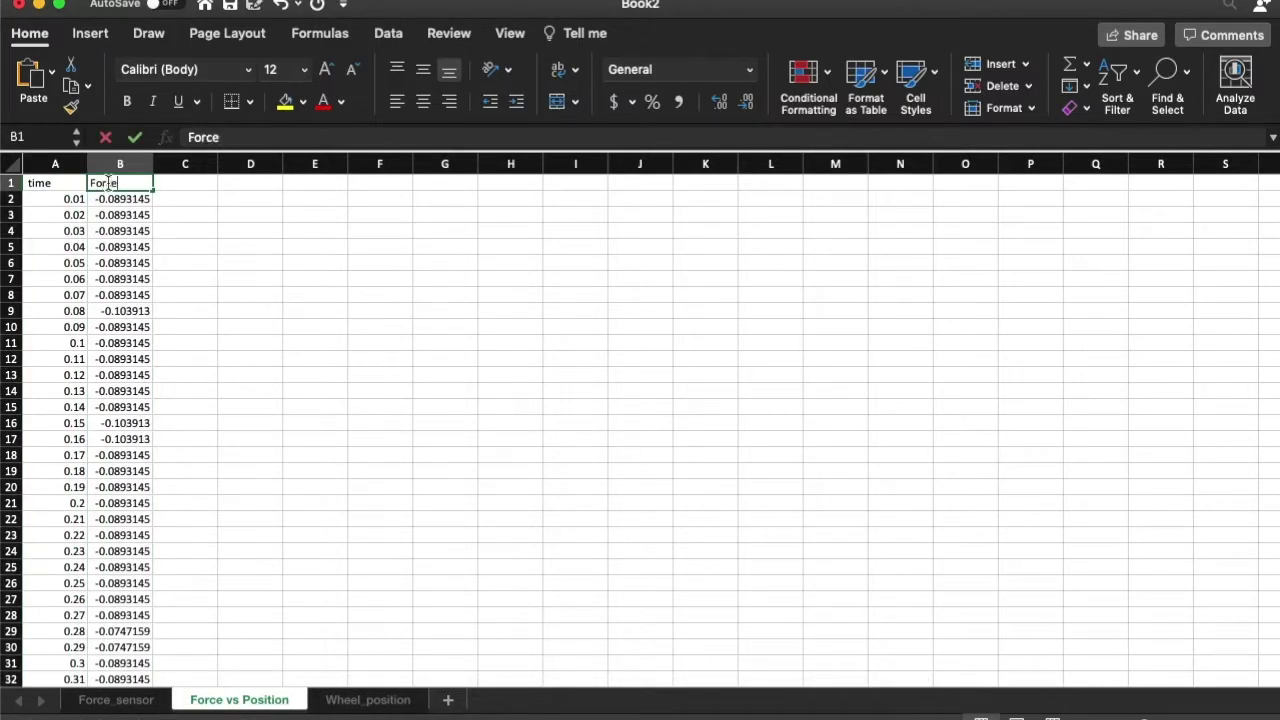
type("rce [N")
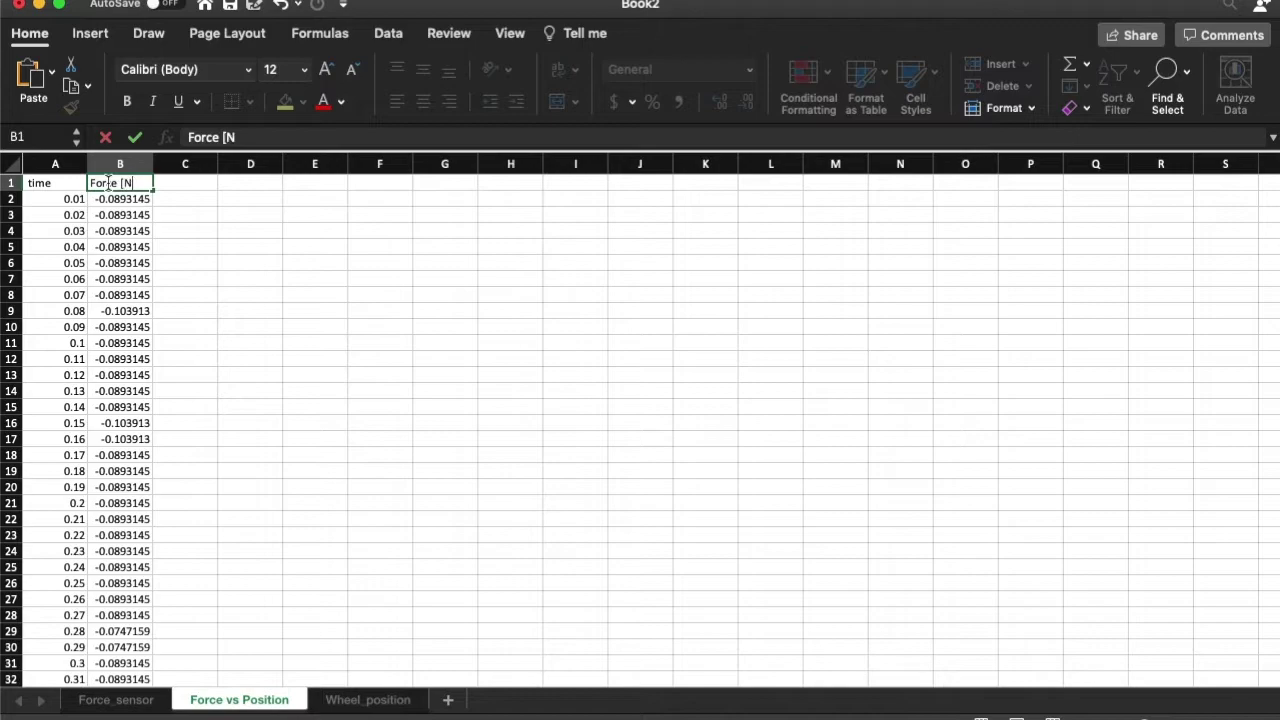
type("]")
key("Return")
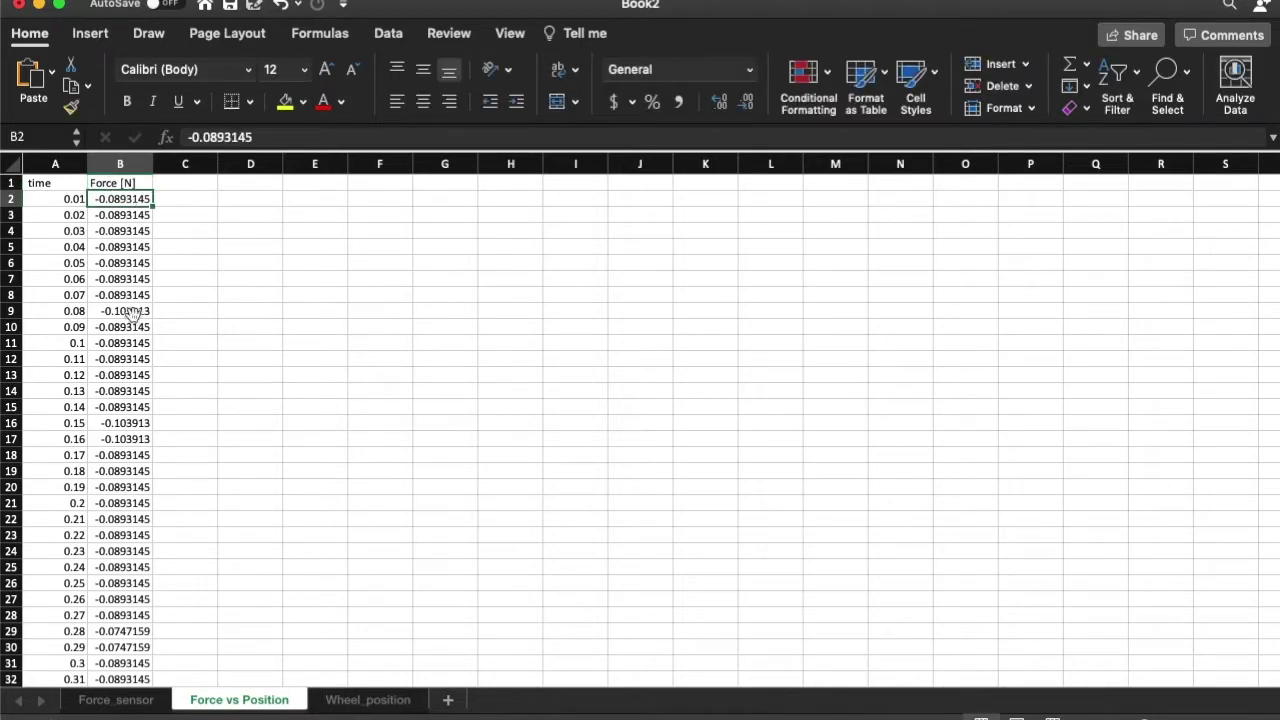
Step: Head column C 'abs(force)' and fill the formula =ABS(B2) down the column
left_click(196, 186)
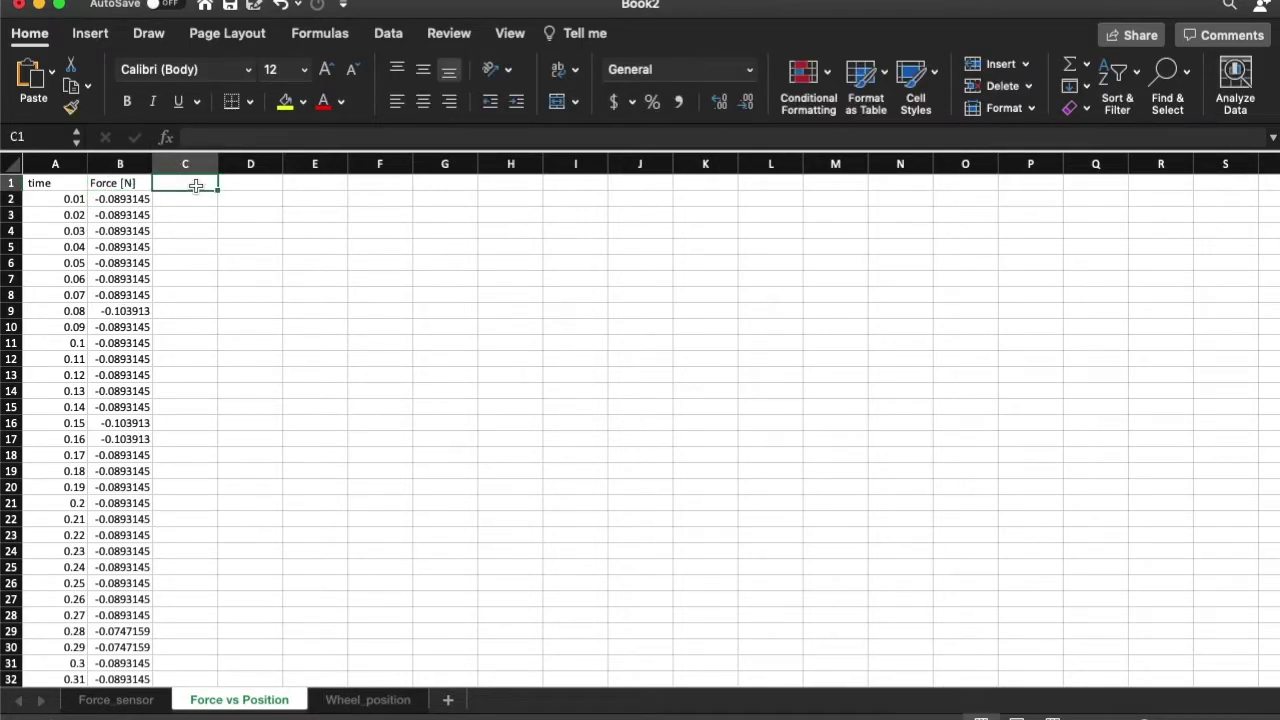
type("ab")
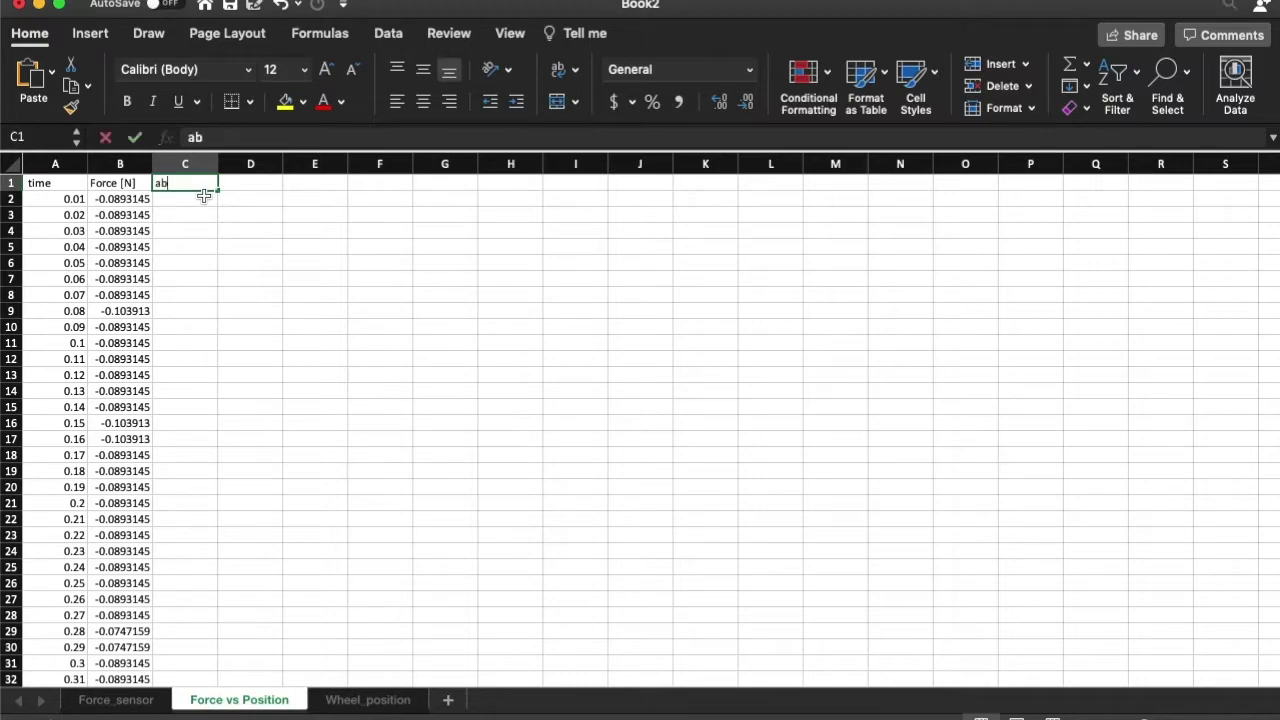
type("s(force")
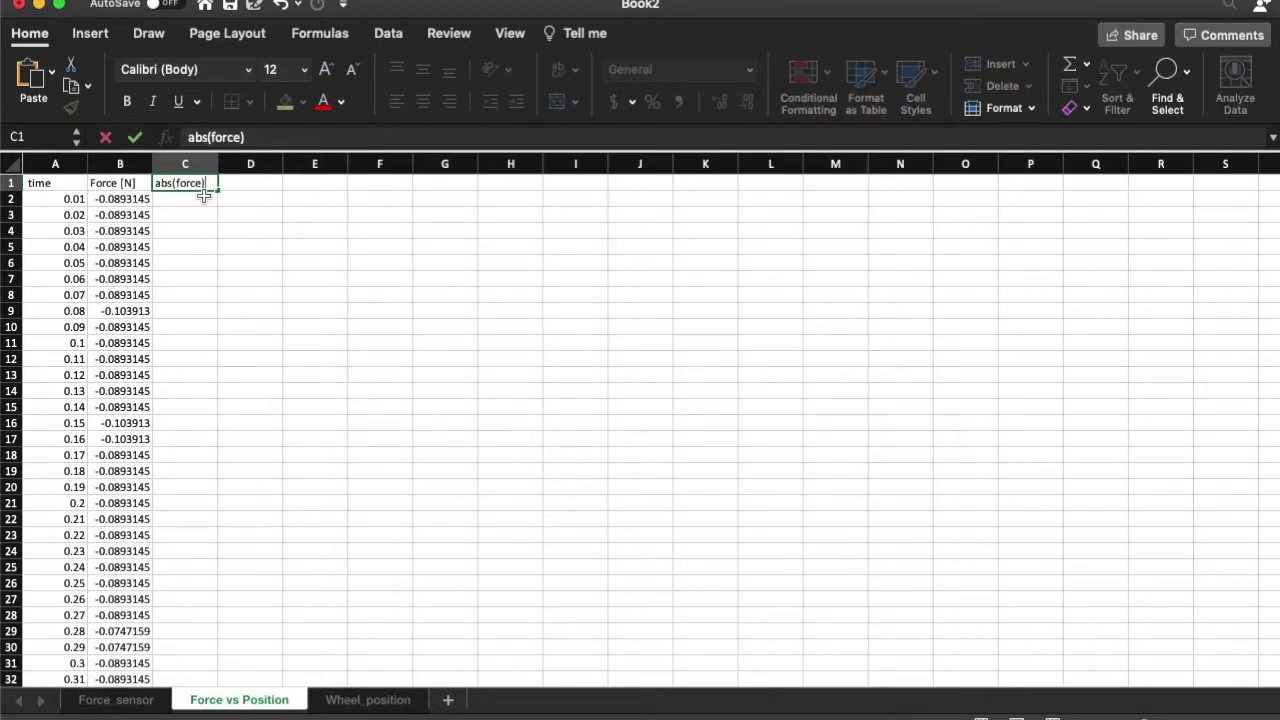
key("Return")
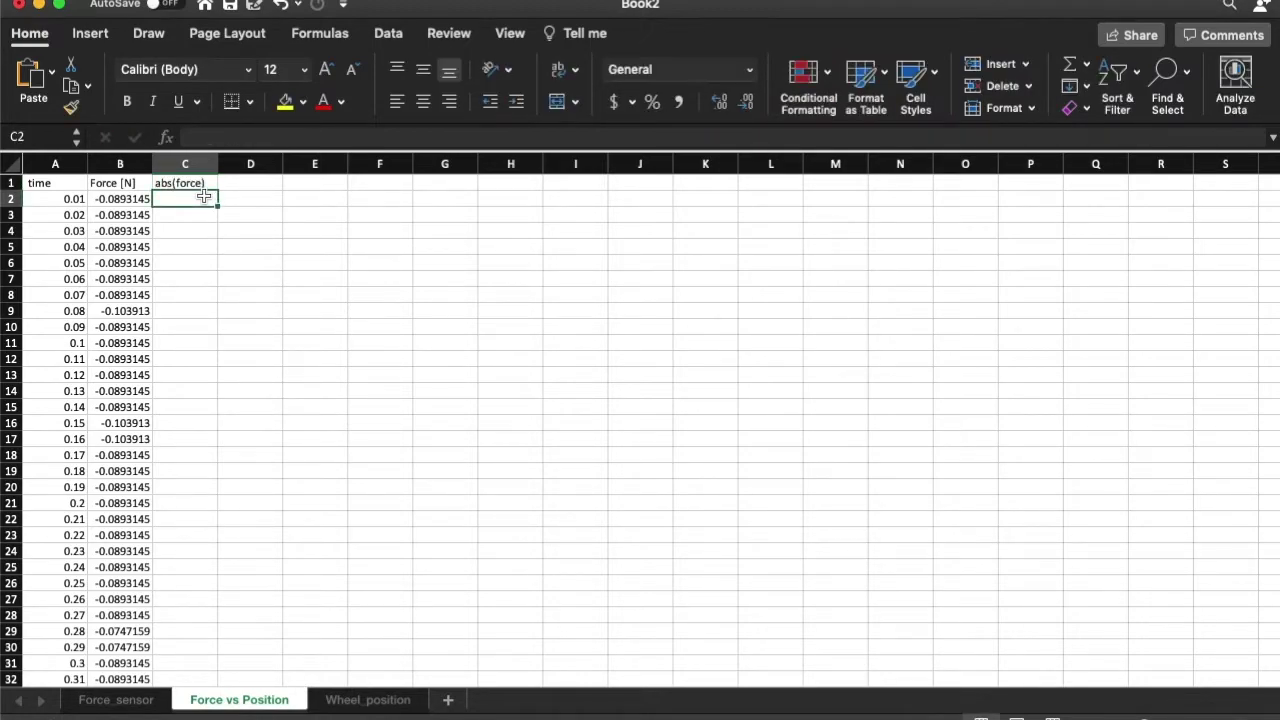
type("=abs")
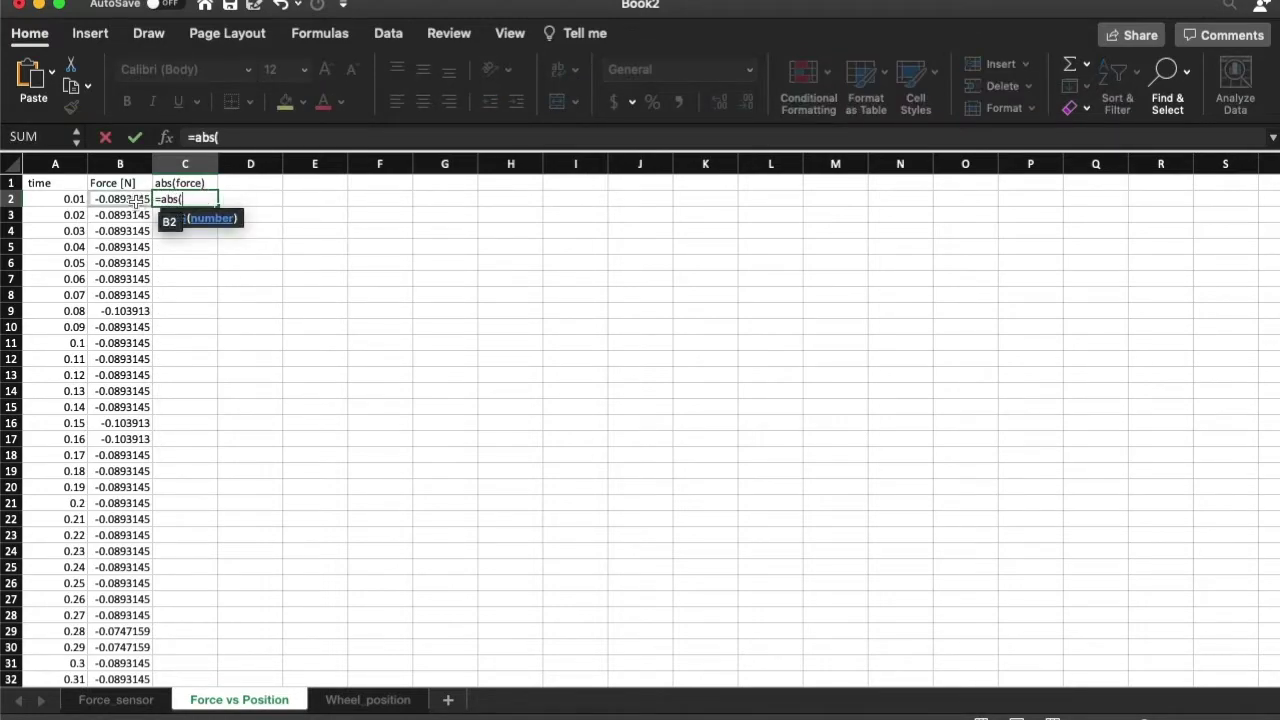
type("(")
left_click(122, 213)
left_click(136, 199)
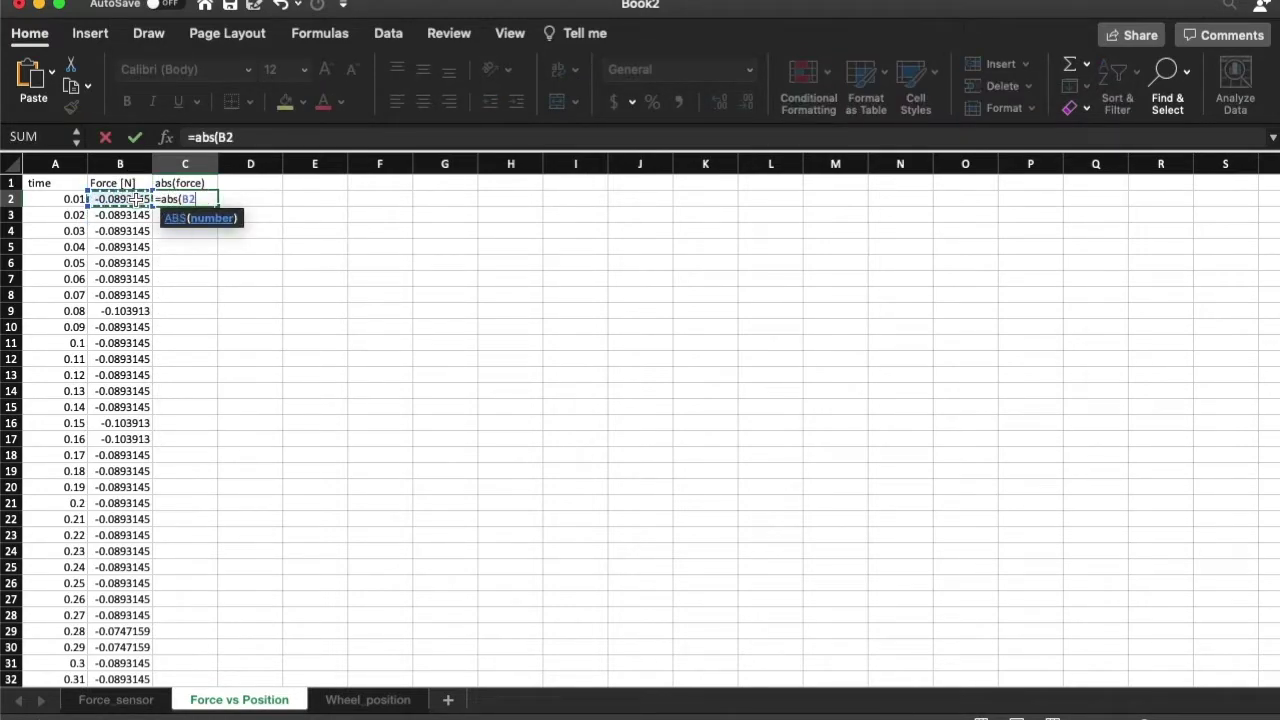
type(")")
key("Return")
left_click(178, 200)
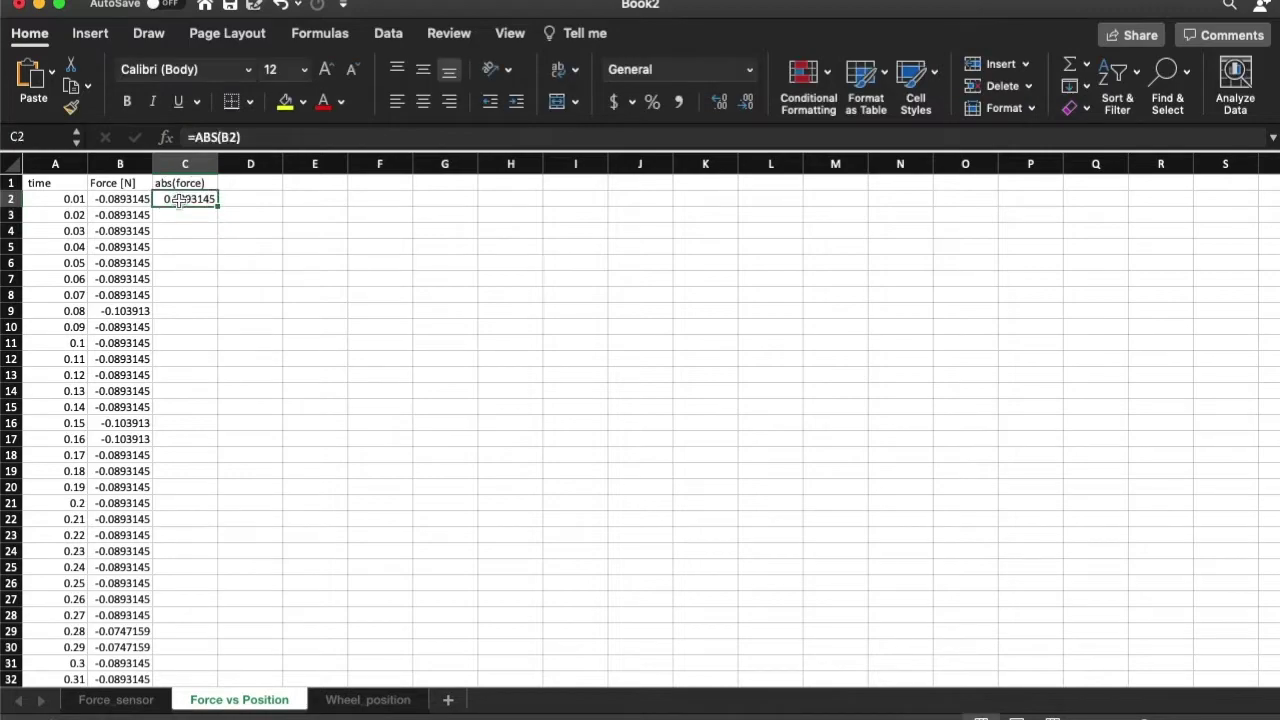
double_click(217, 206)
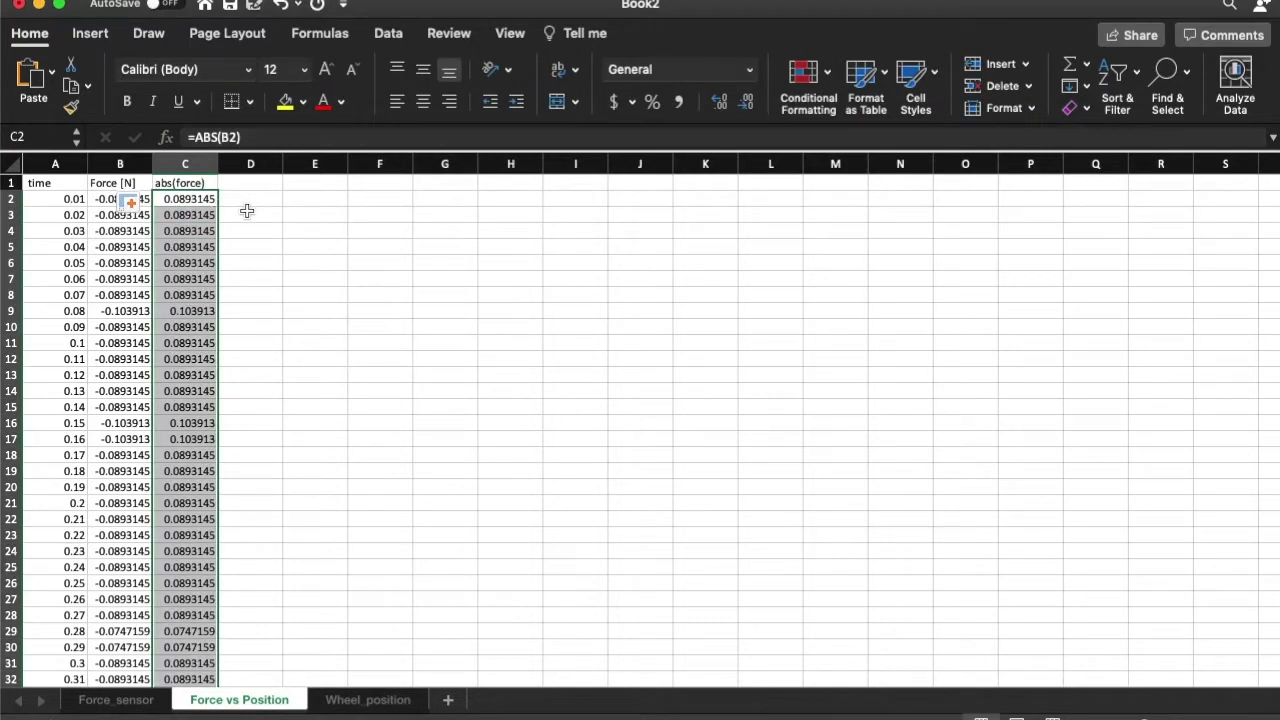
left_click(342, 703)
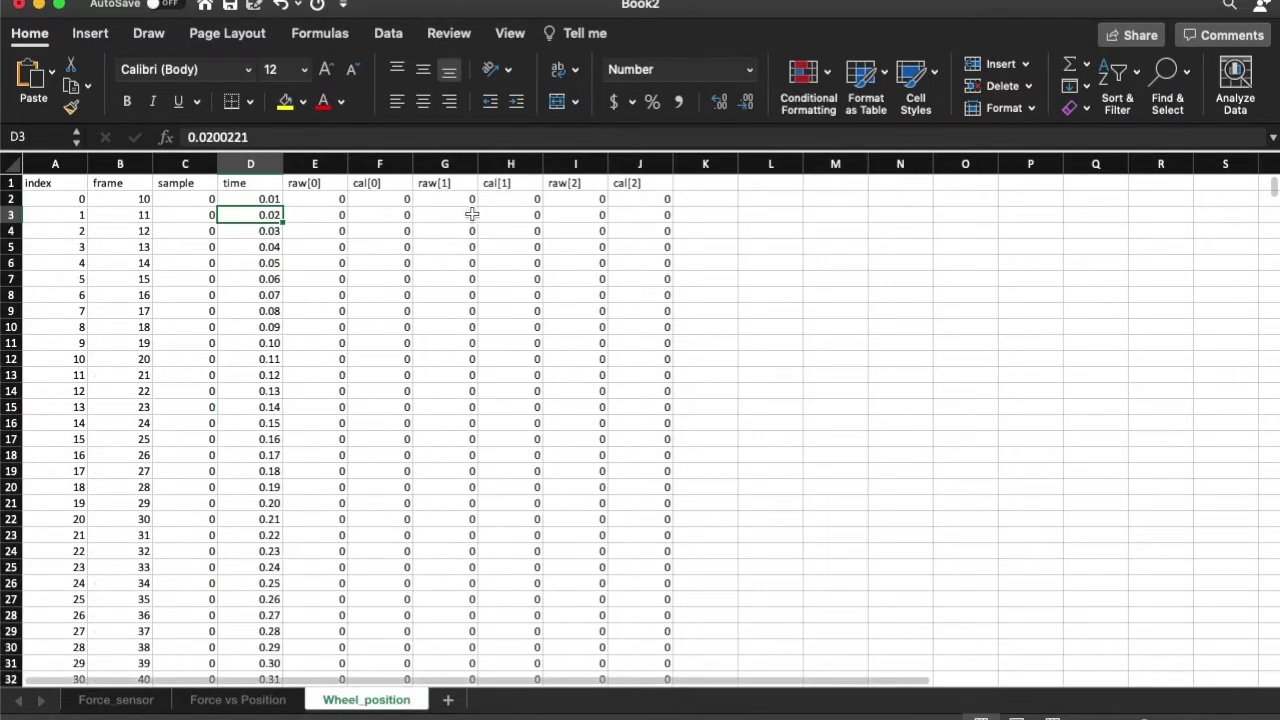
left_click(394, 204)
scroll(394, 204, "down", 15)
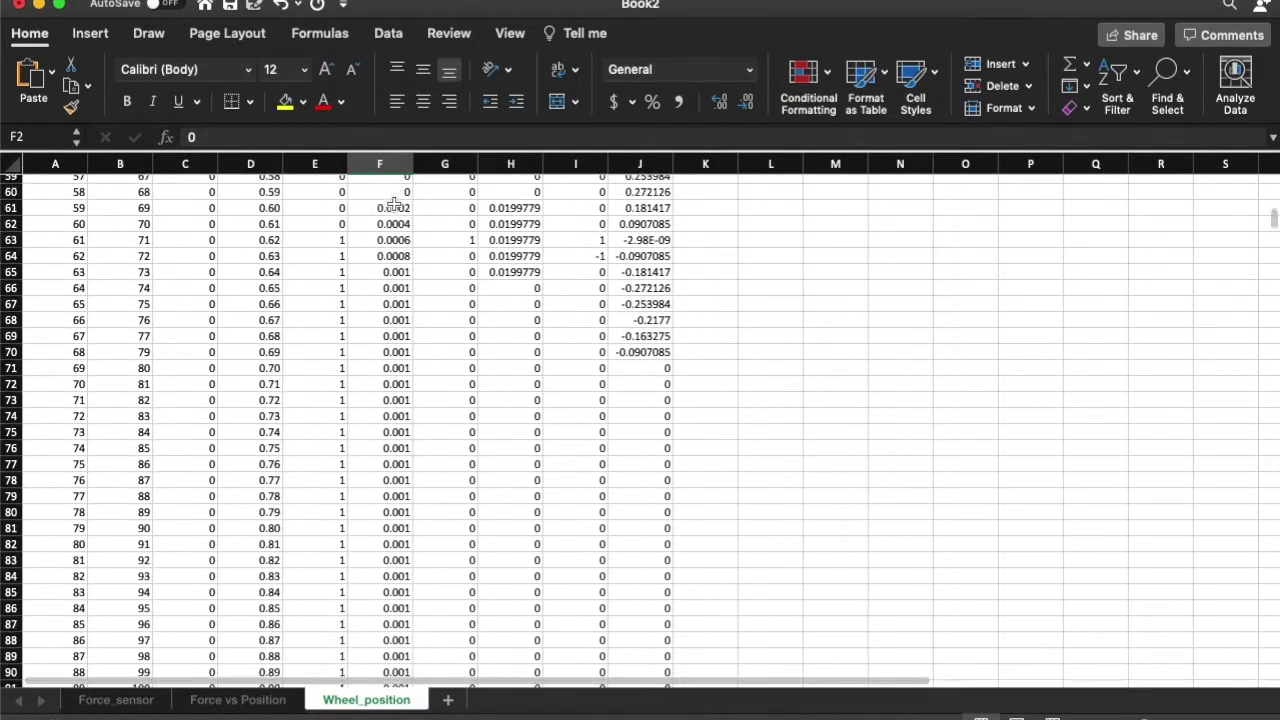
scroll(394, 204, "down", 15)
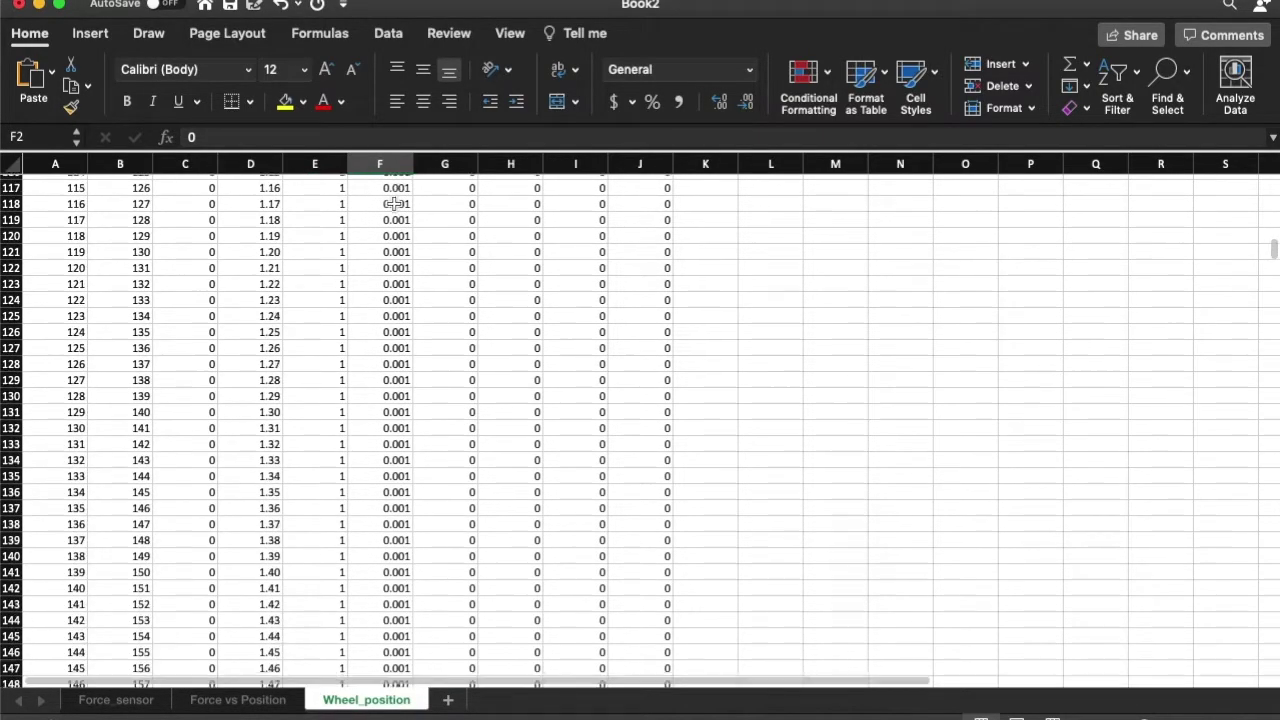
scroll(394, 204, "down", 20)
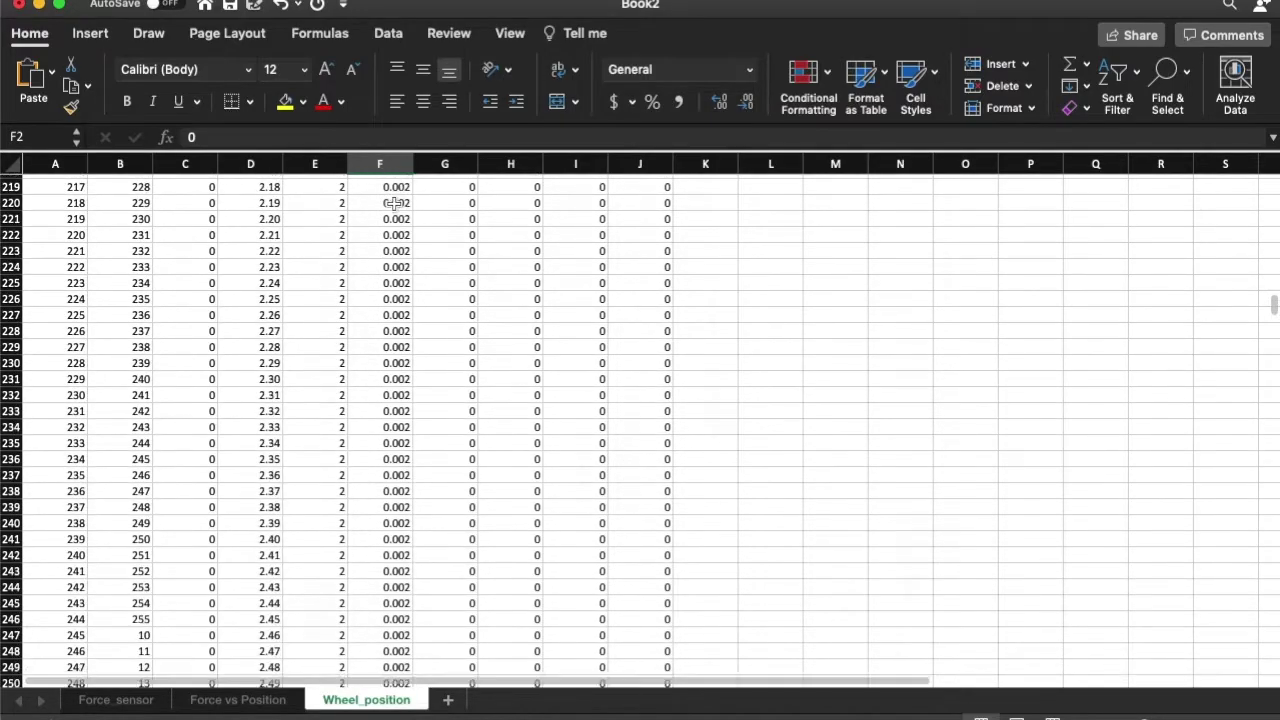
scroll(394, 204, "down", 20)
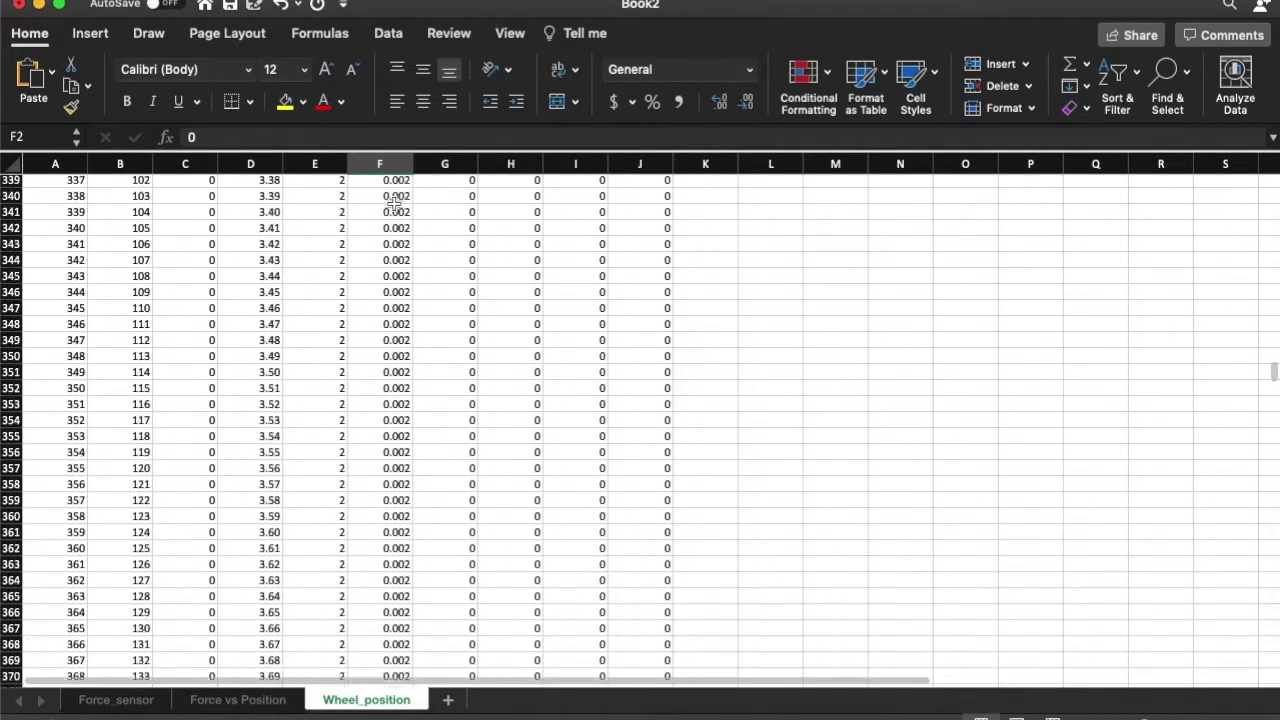
scroll(394, 204, "down", 20)
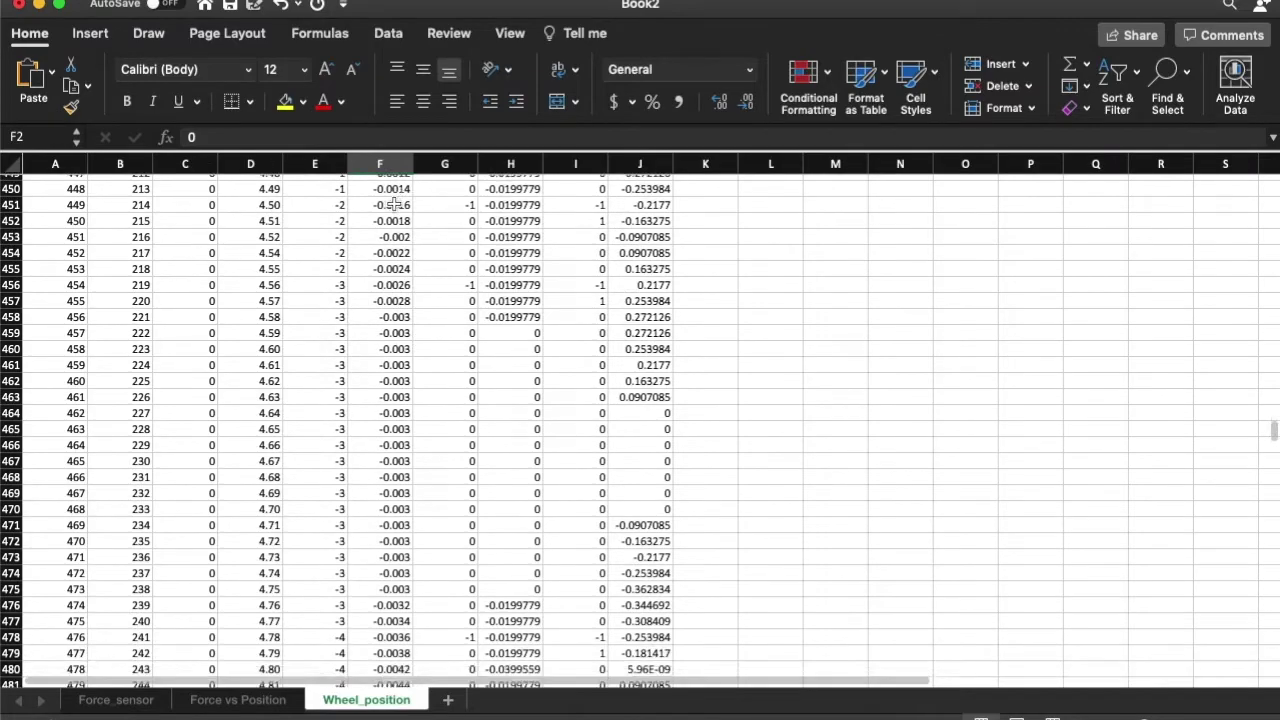
scroll(394, 204, "down", 7)
left_click(388, 162)
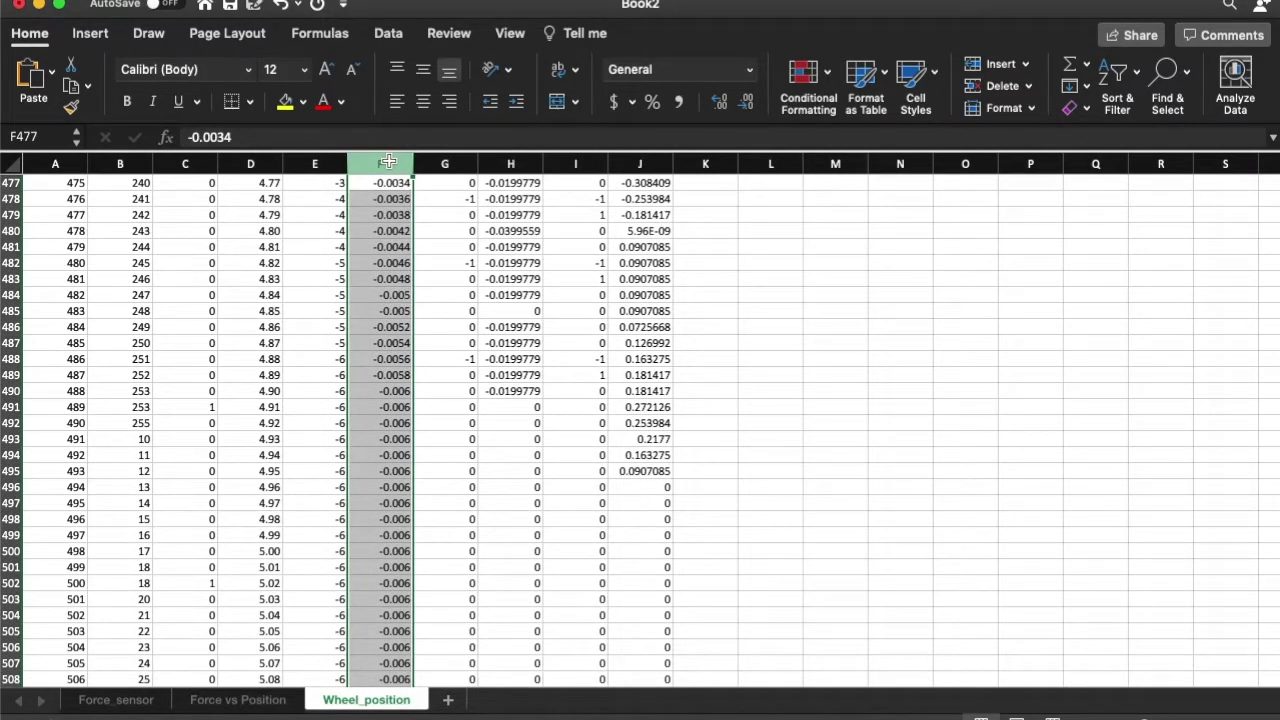
Step: On Force vs Position, change the B1 header from cal[0] to 'Position [m]'
left_click(220, 699)
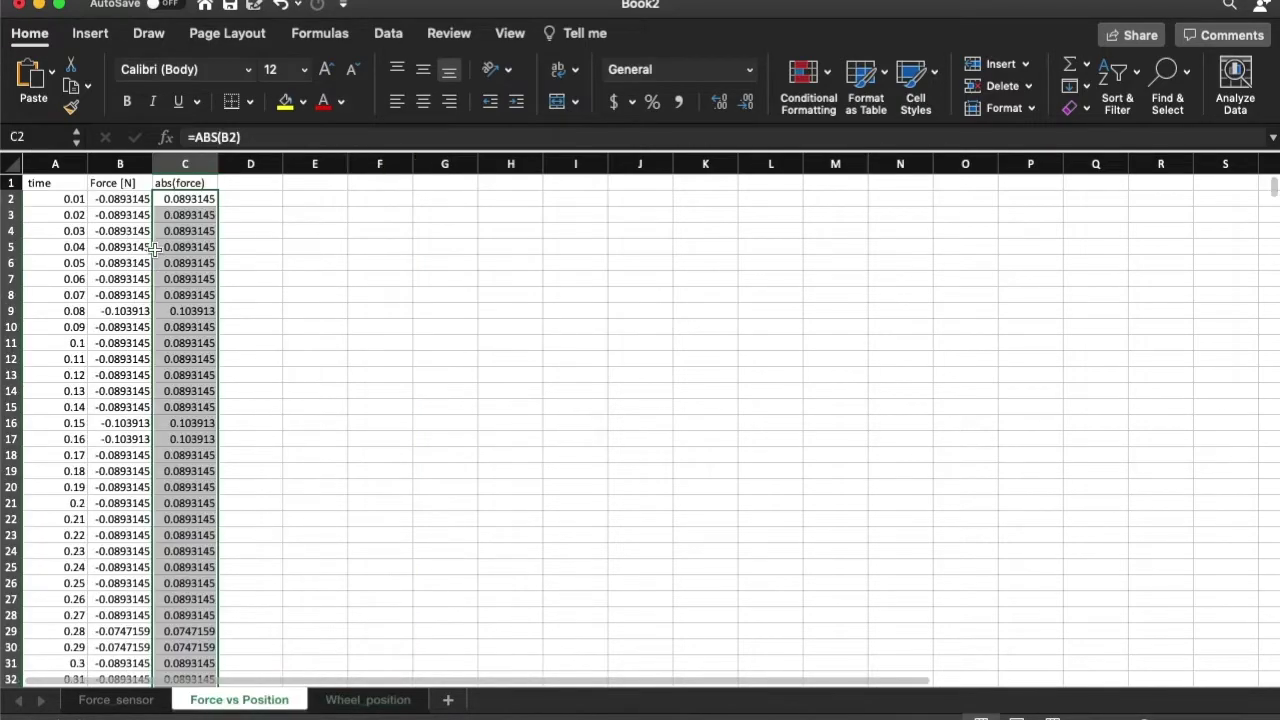
left_click(120, 164)
right_click(120, 164)
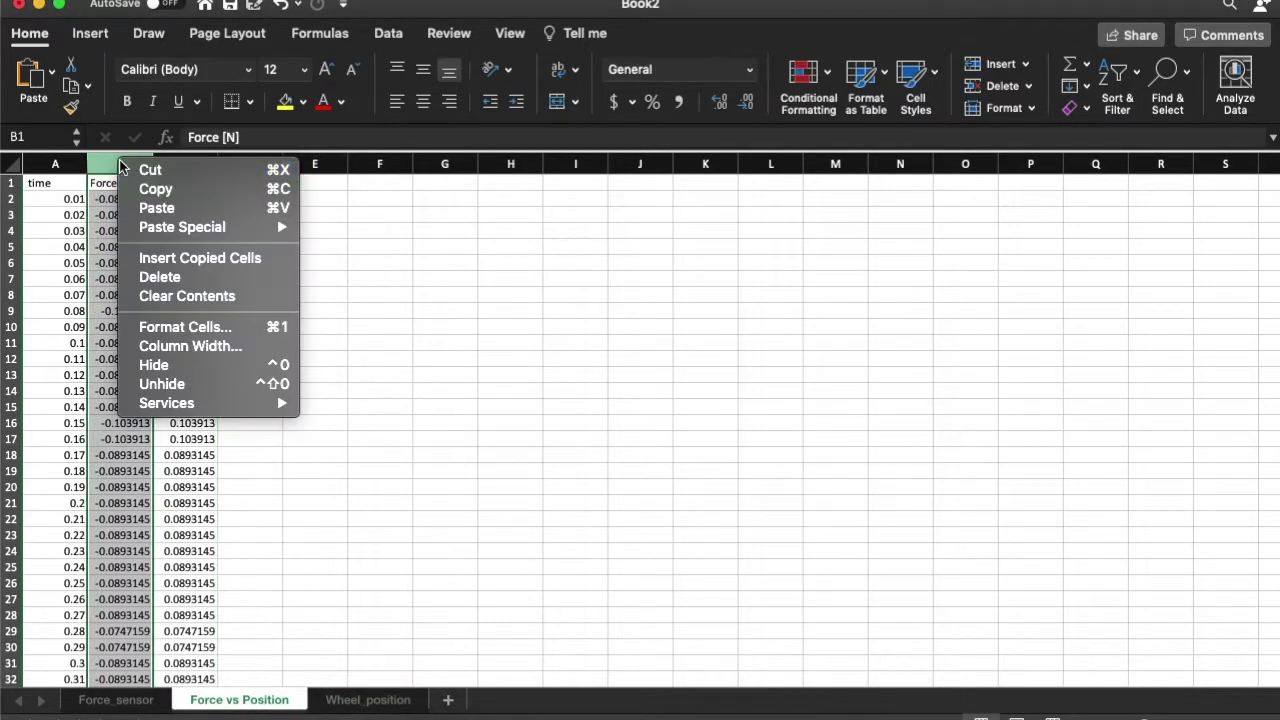
left_click(152, 258)
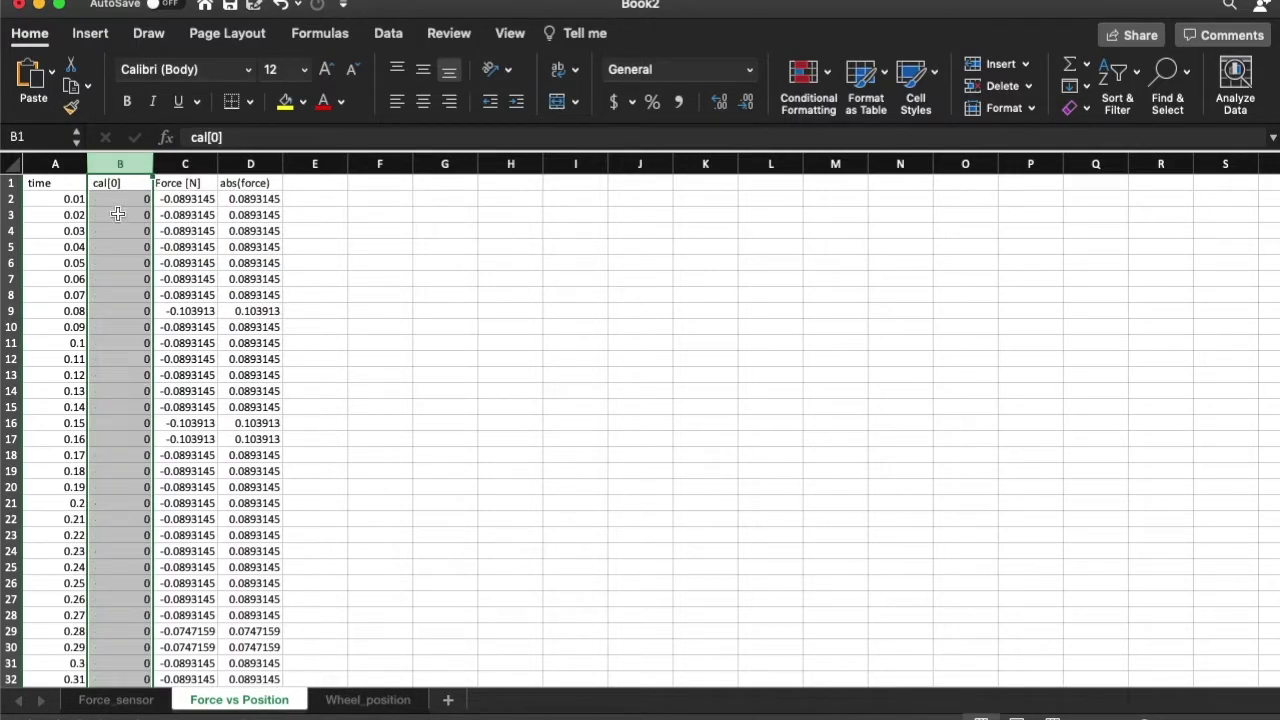
left_click(122, 184)
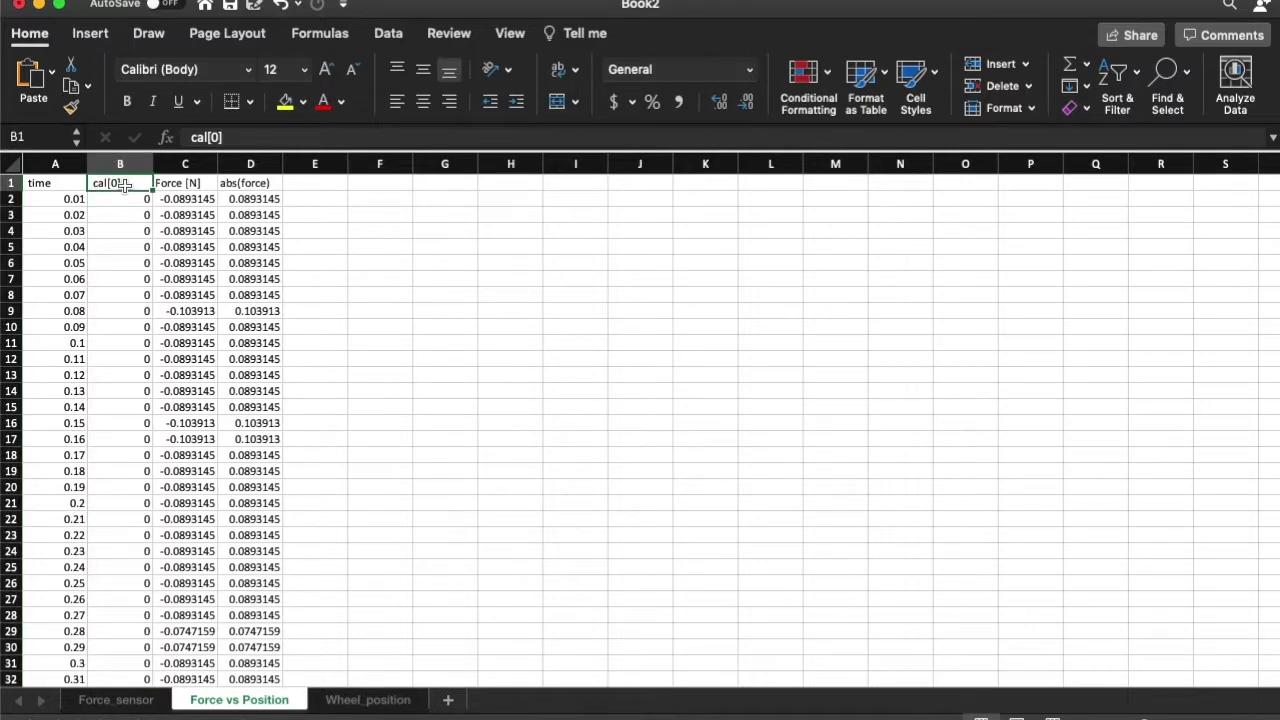
type("Position")
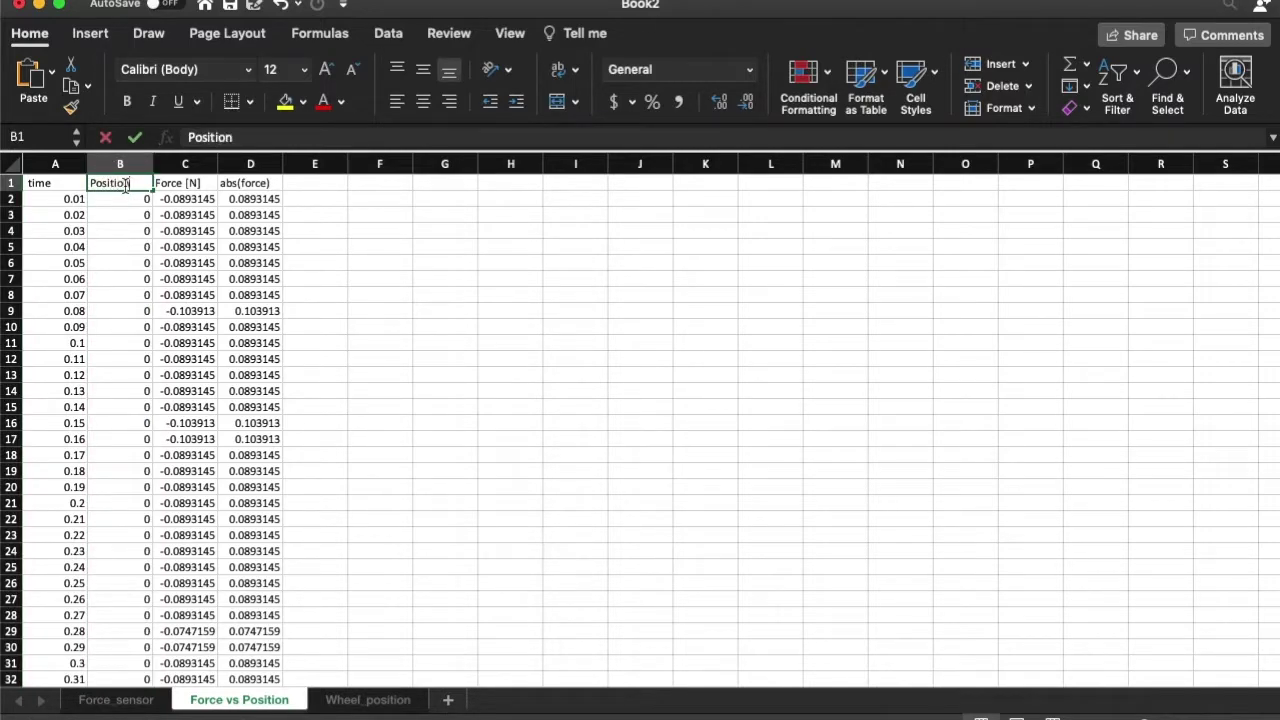
type(" [")
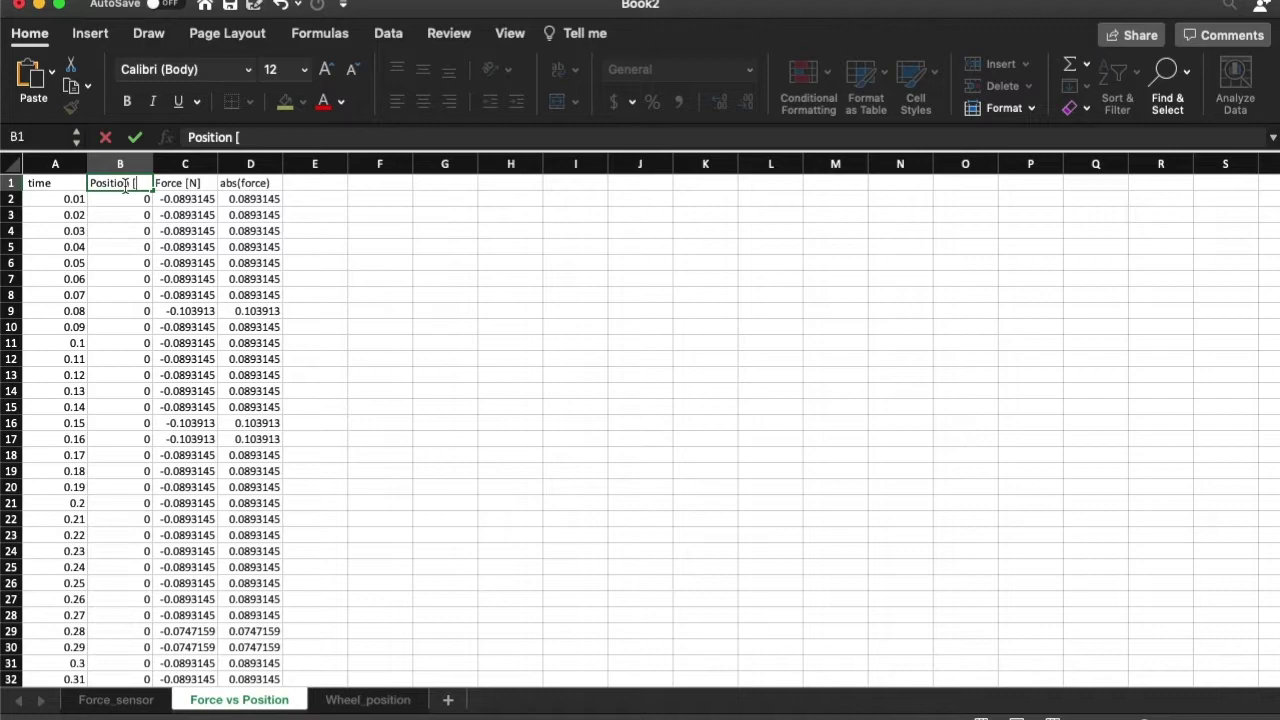
type("m]")
key("Return")
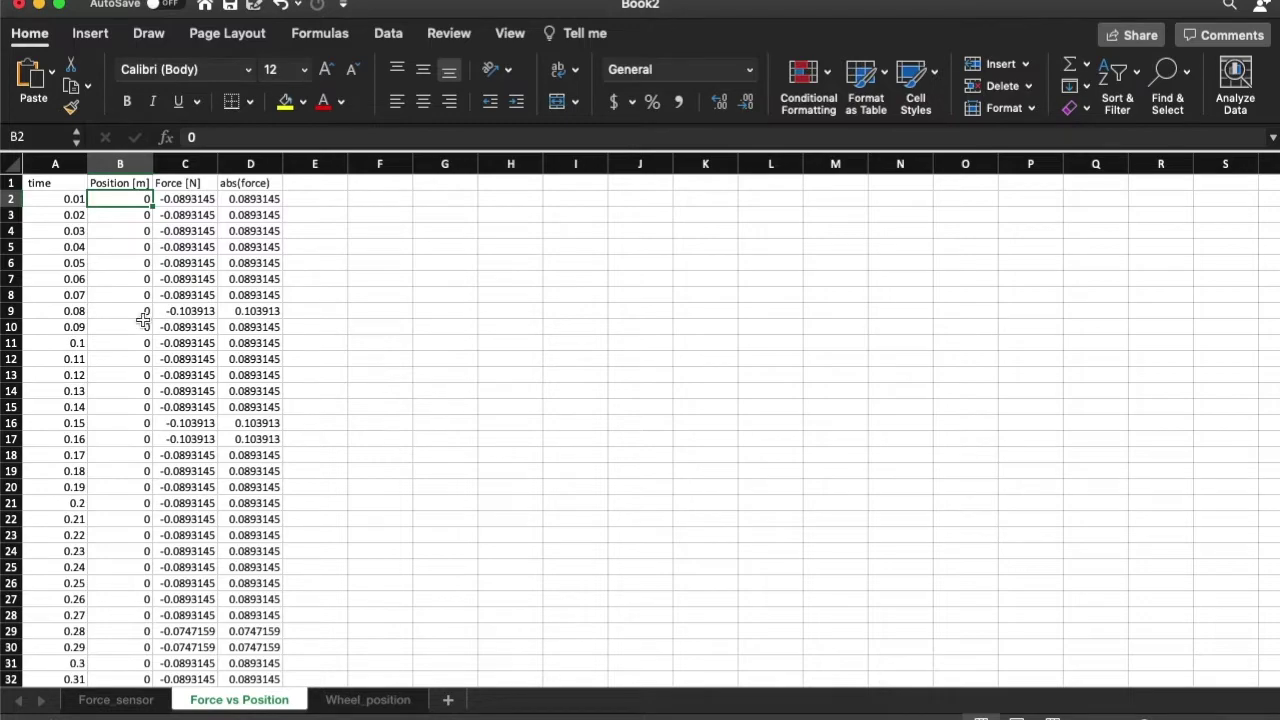
left_click(64, 185)
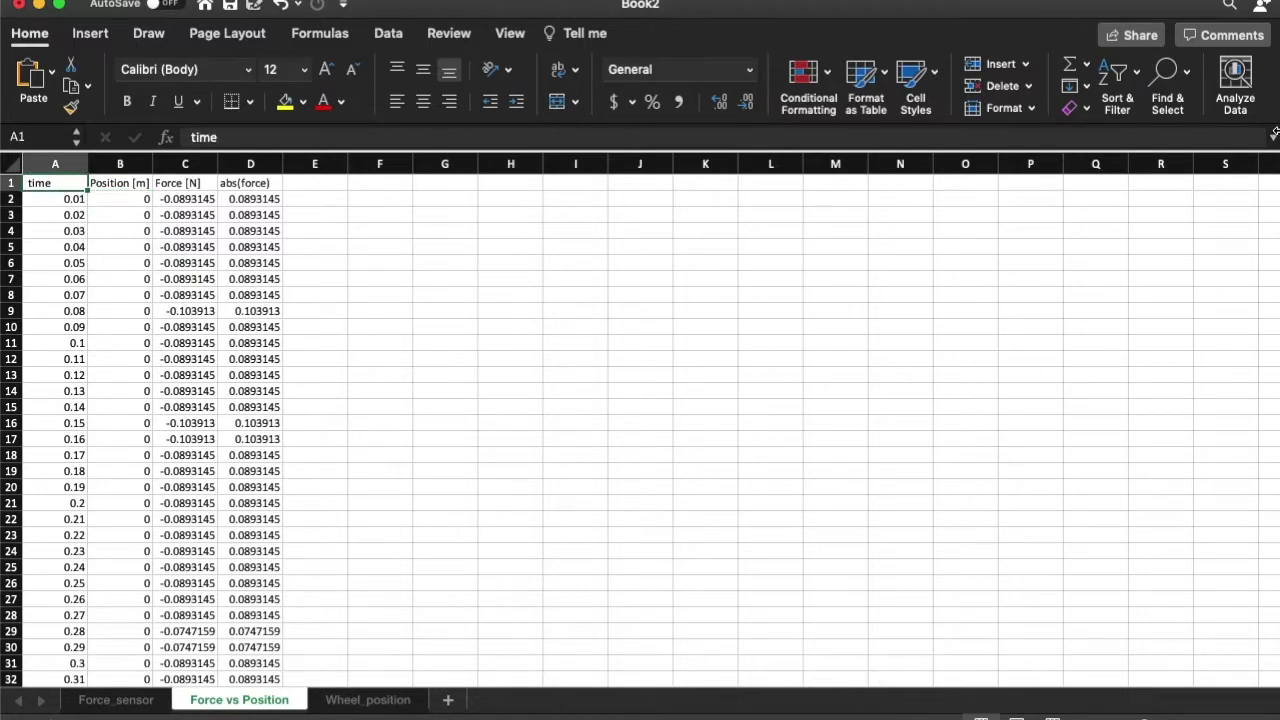
Step: Filter the time column to values from 4.39 to 4.87 and jump to the last row
left_click(1138, 77)
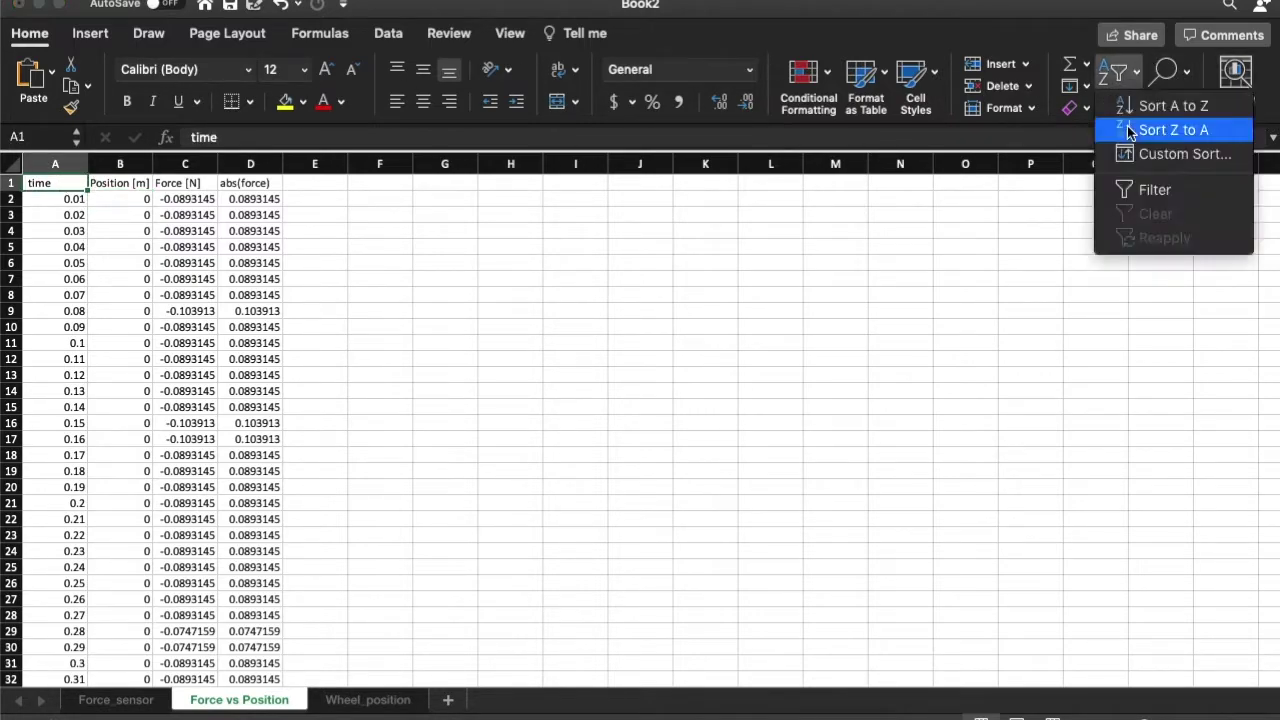
left_click(1118, 189)
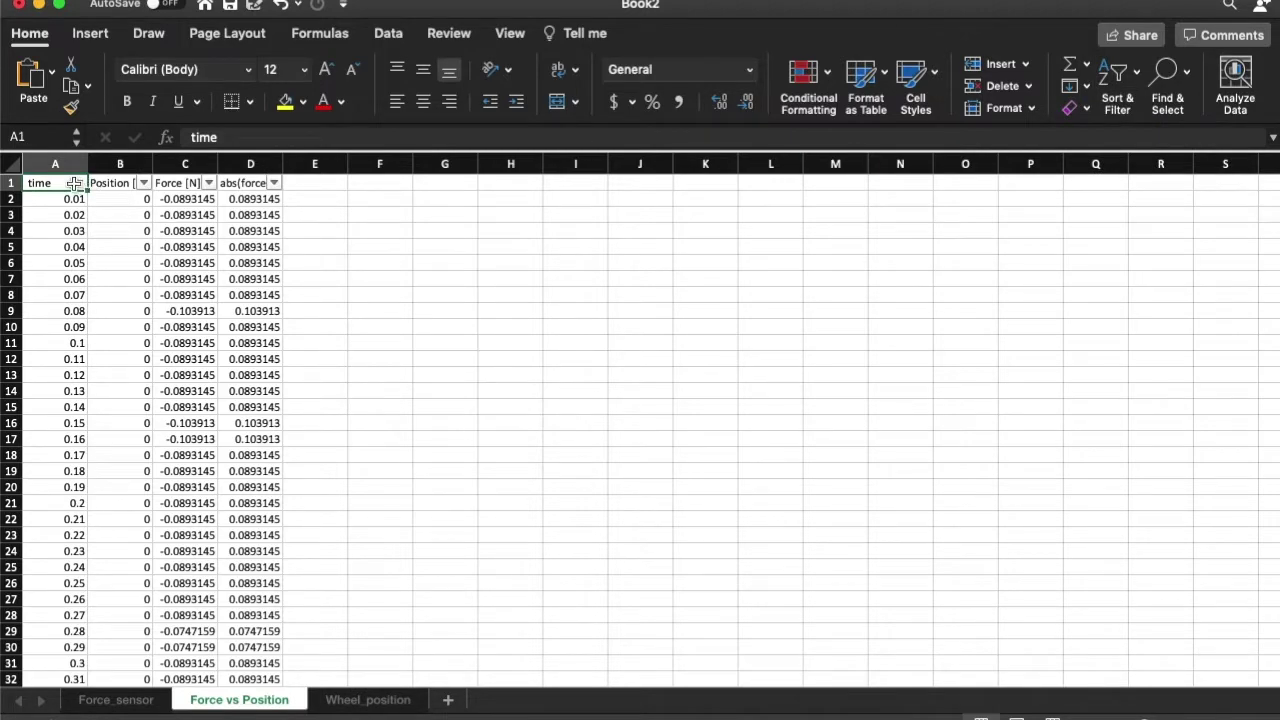
left_click(78, 184)
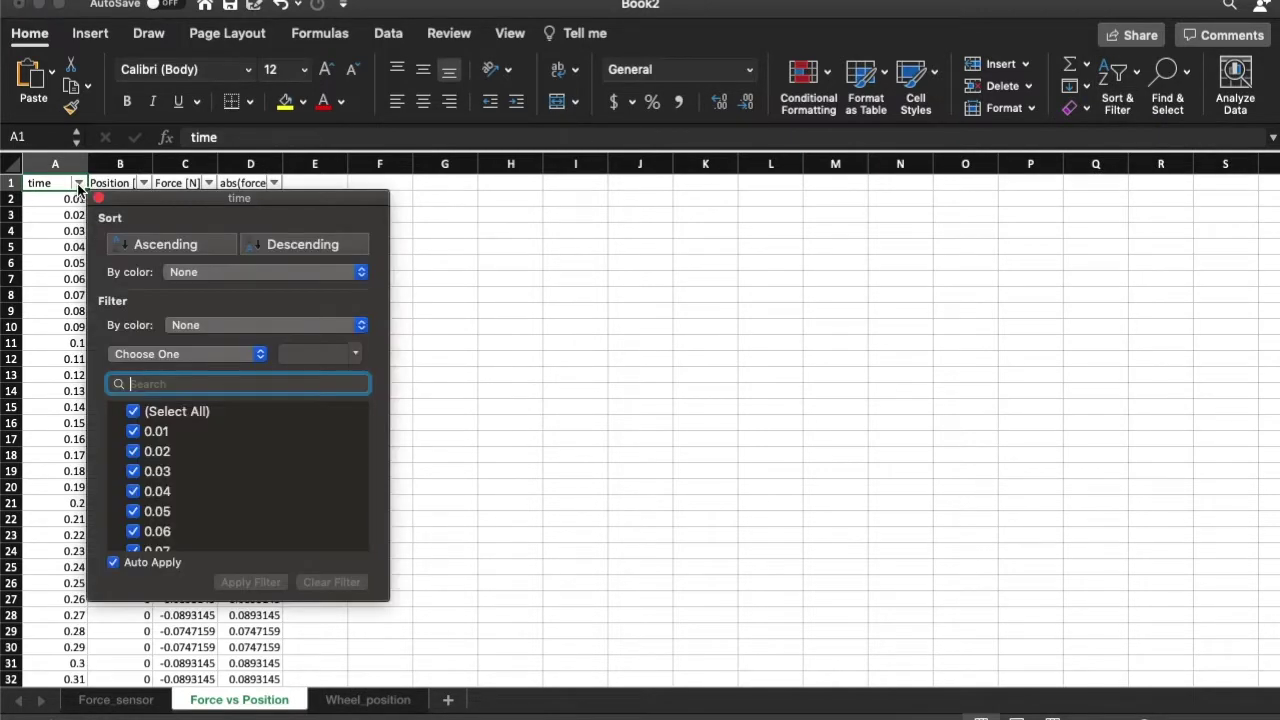
left_click(137, 357)
left_click(147, 440)
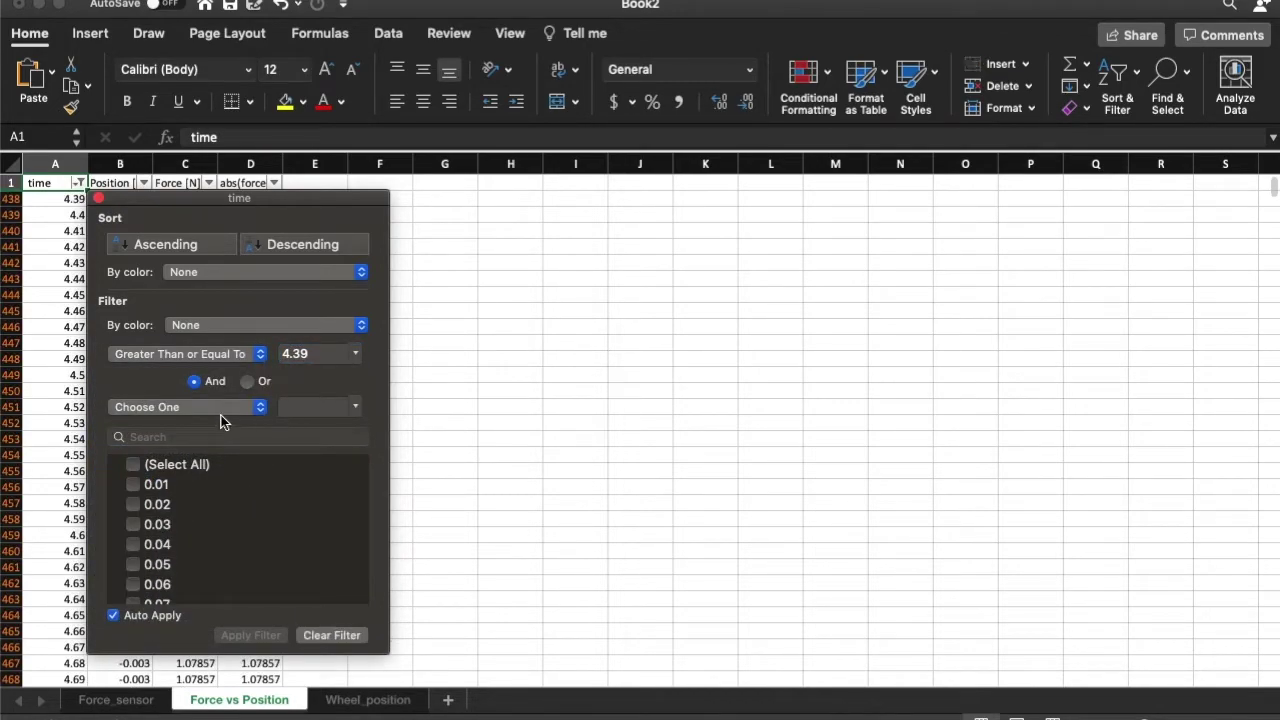
left_click(218, 408)
left_click(185, 527)
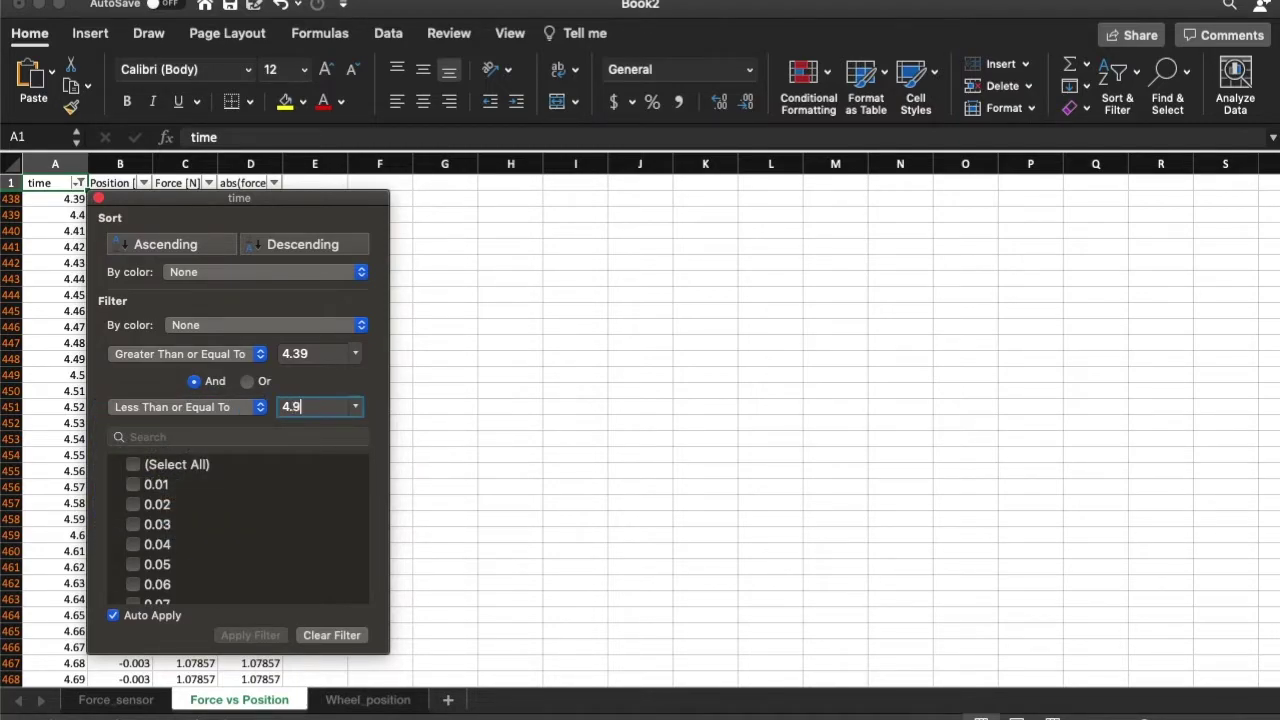
key("Return")
left_click(99, 199)
left_click(70, 326)
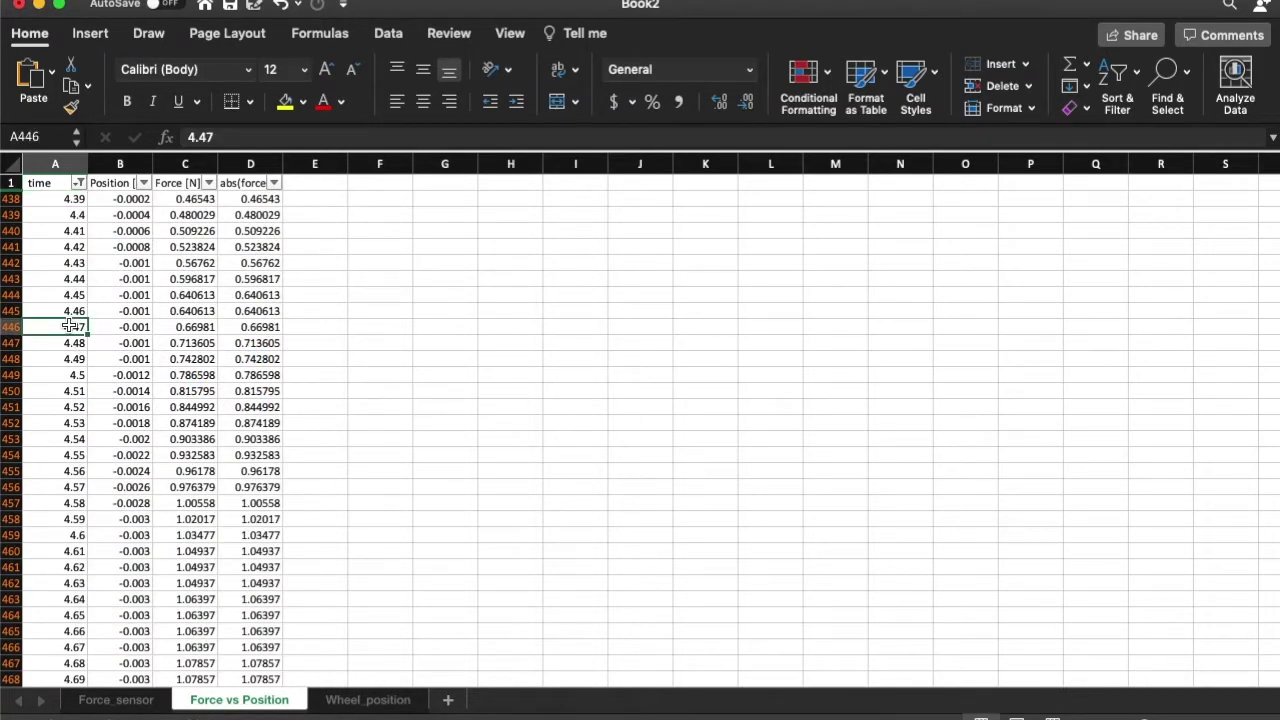
key("super+Down")
key("super+Up")
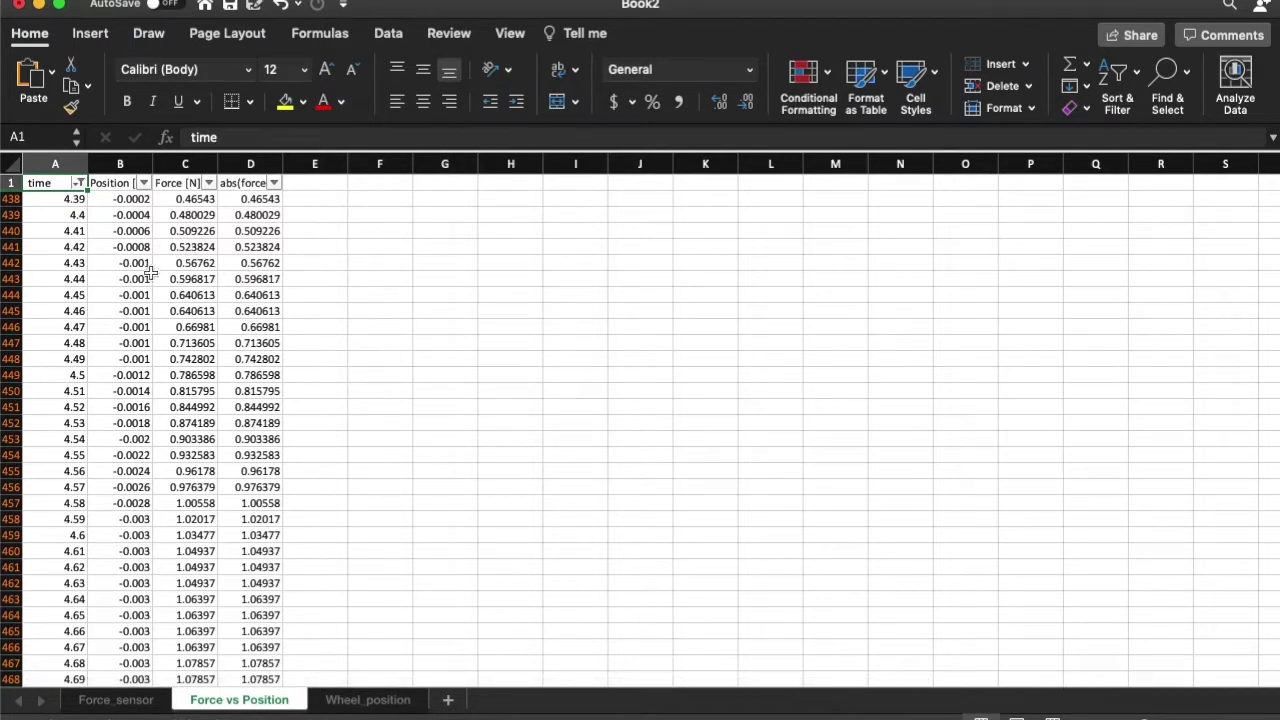
scroll(140, 290, "down", 2)
scroll(140, 290, "down", 9)
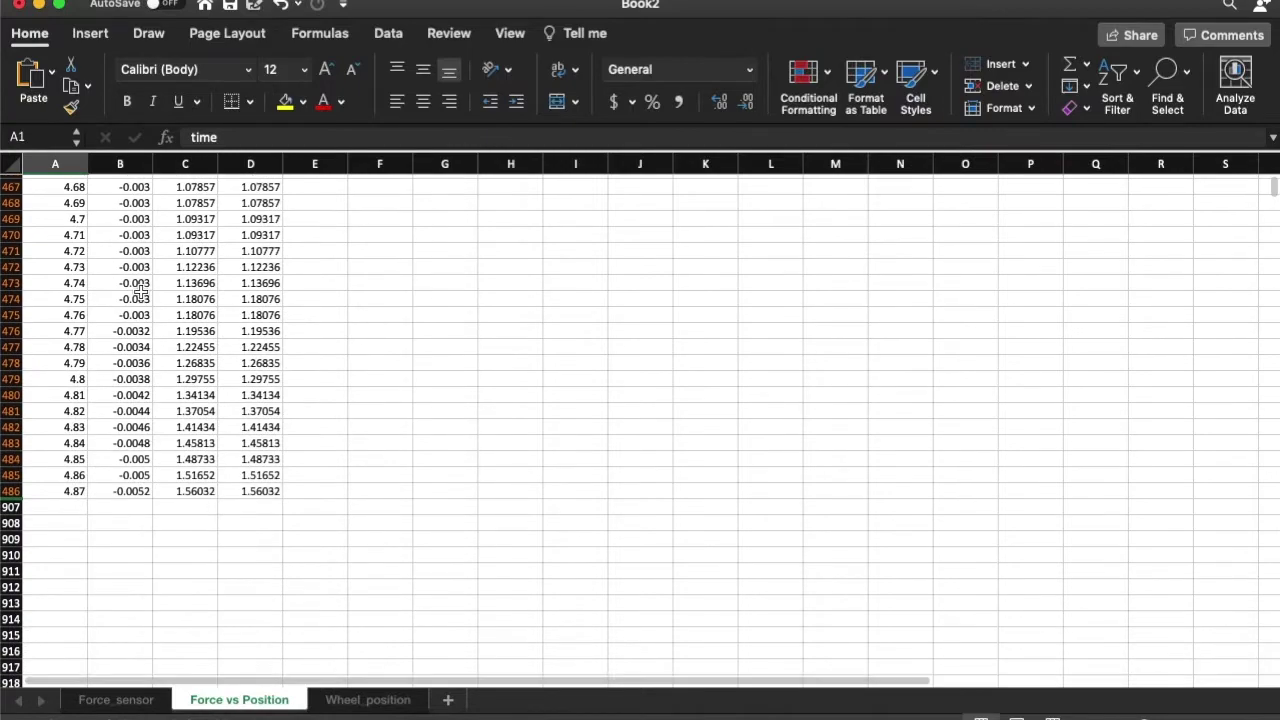
scroll(140, 290, "up", 10)
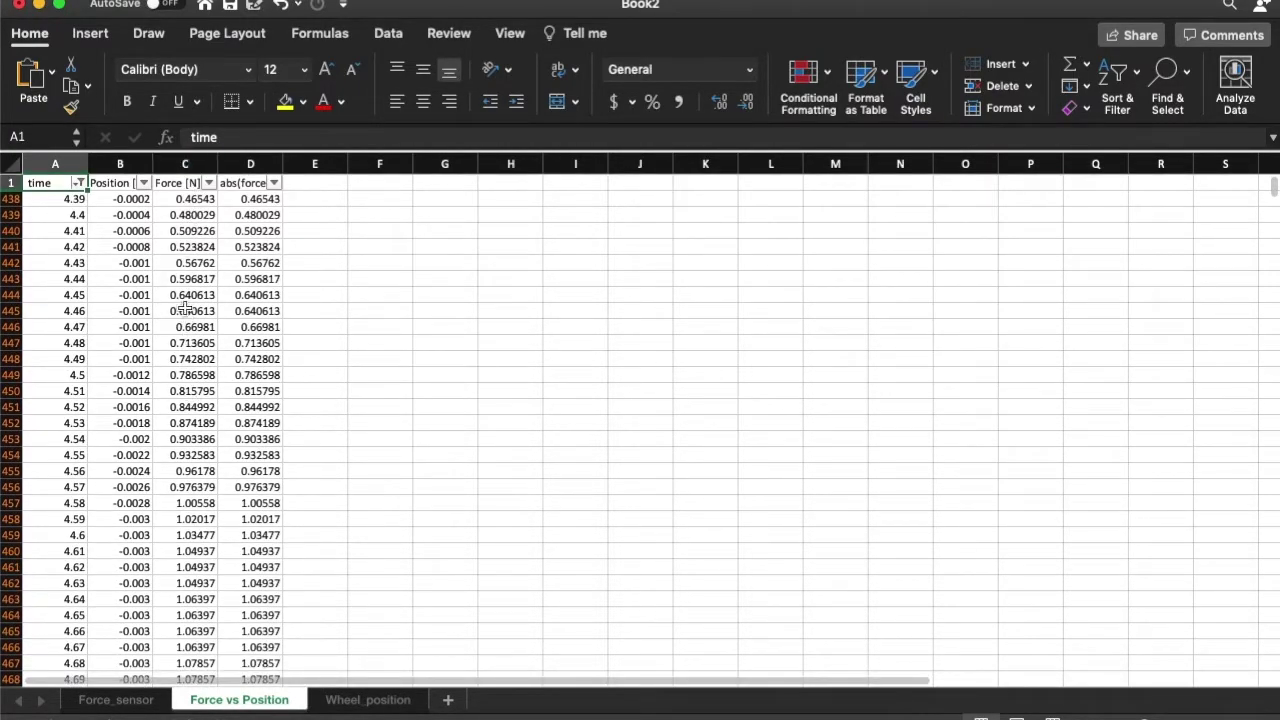
left_click(170, 164)
right_click(170, 164)
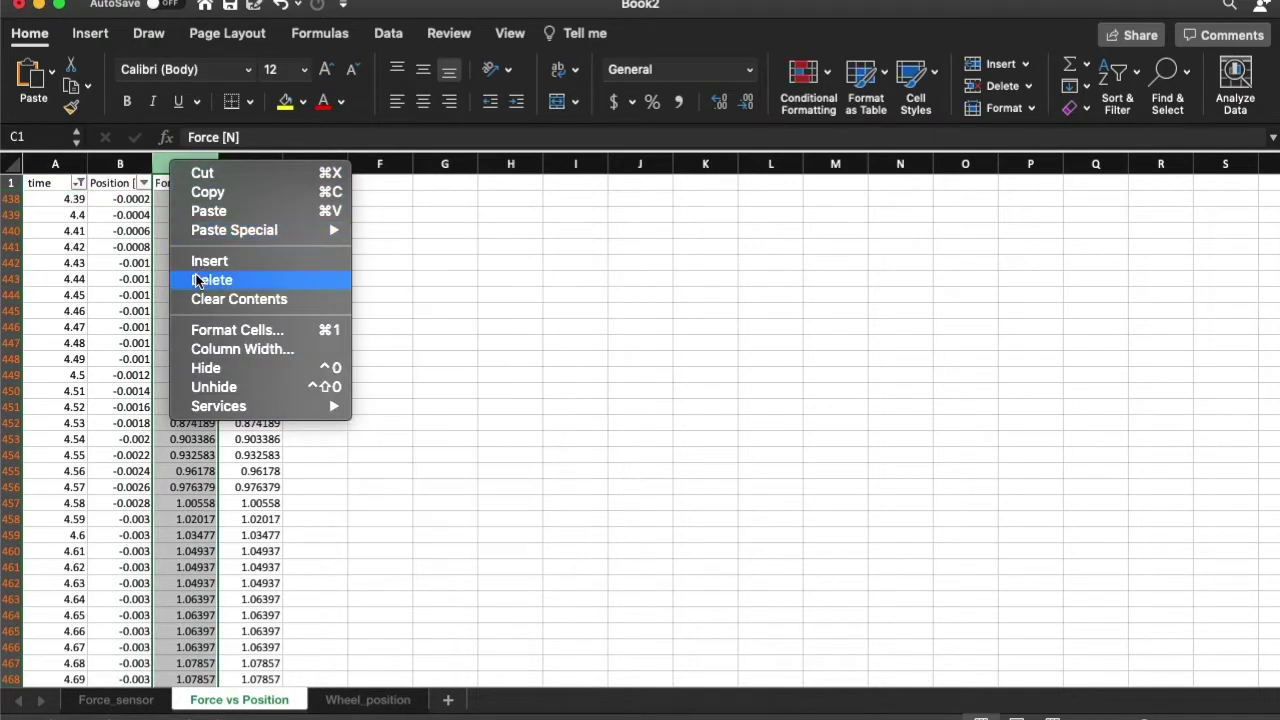
key("Escape")
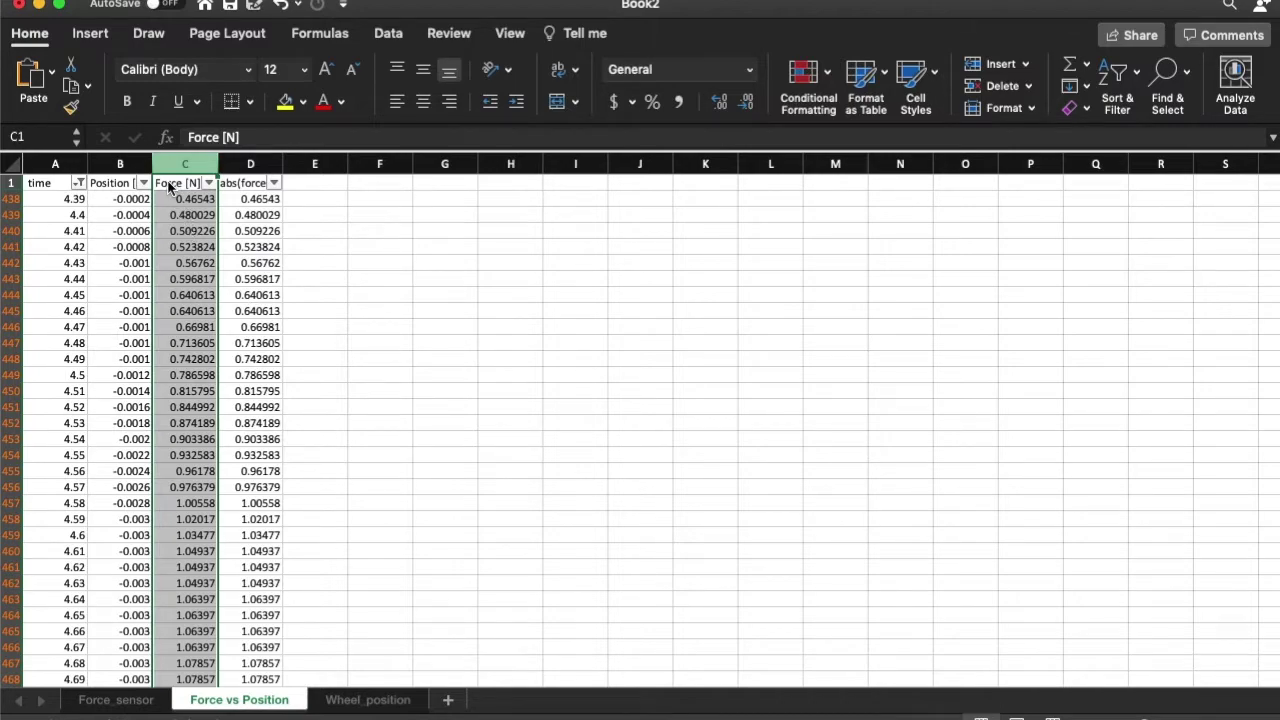
Step: Insert an empty column C before Force [N] headed 'abs(position)'
key("super+shift+equal")
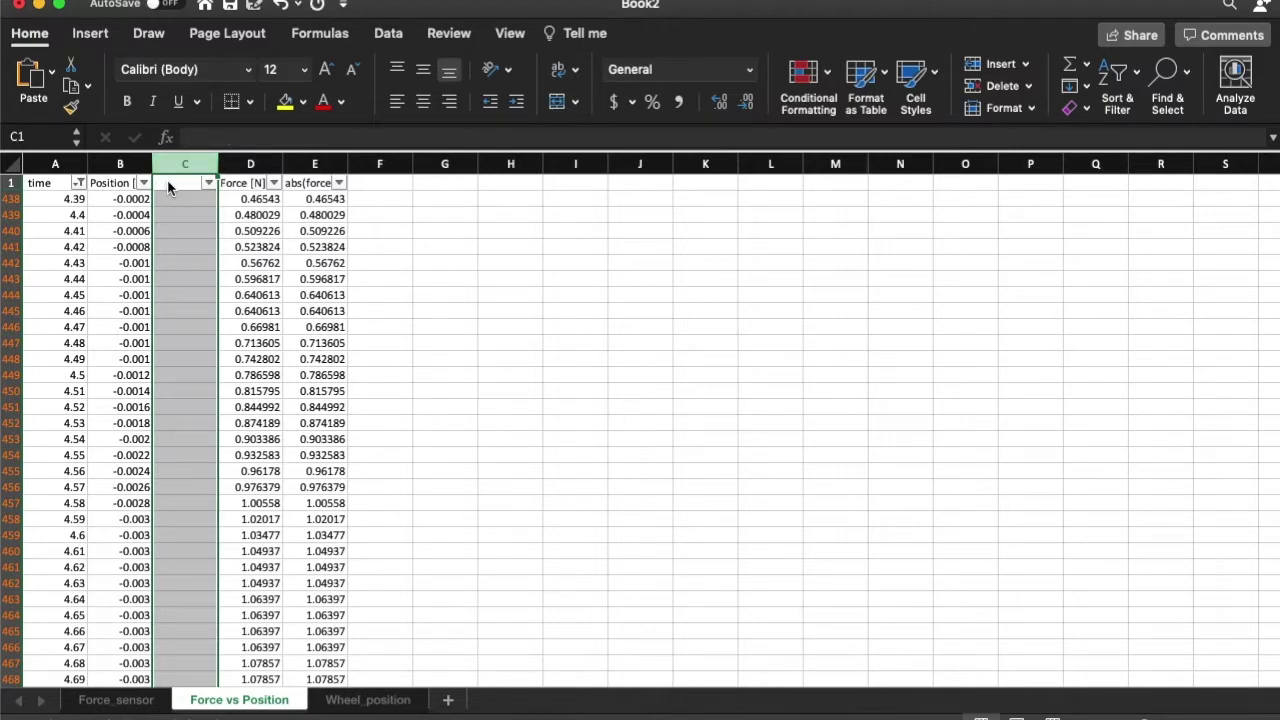
left_click(168, 185)
type("b")
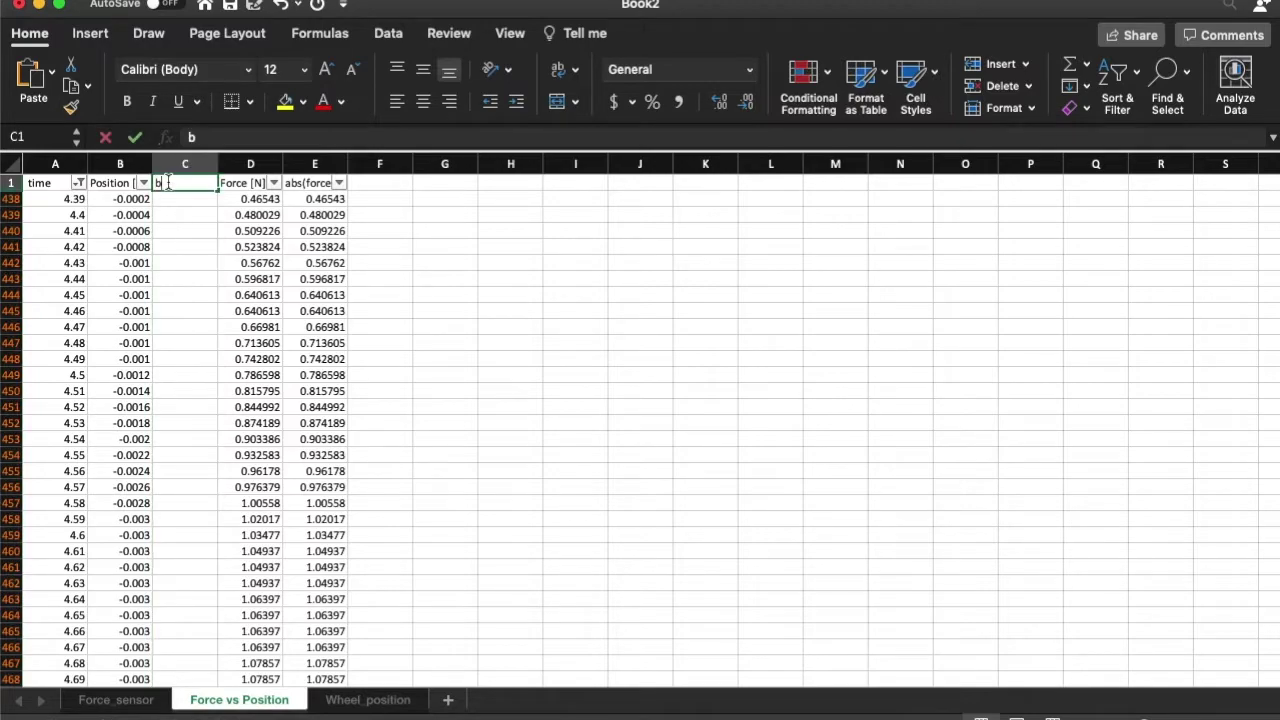
type("s(position")
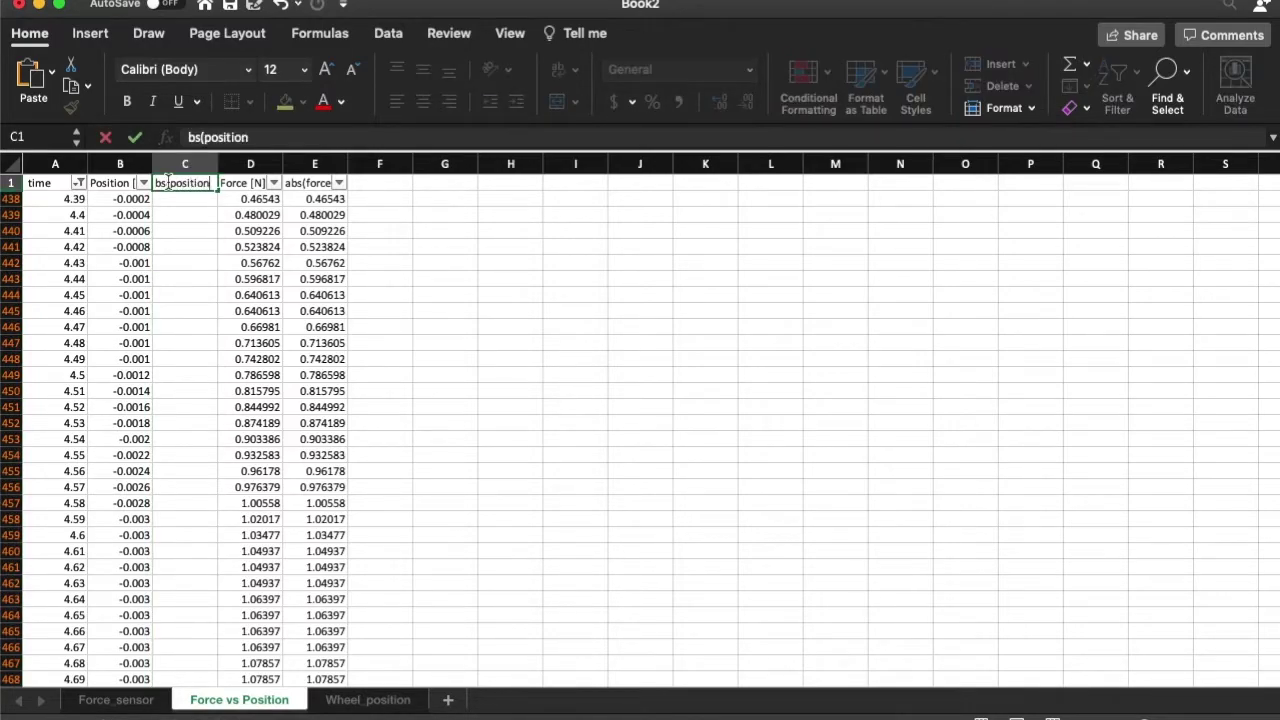
type(")")
key("Return")
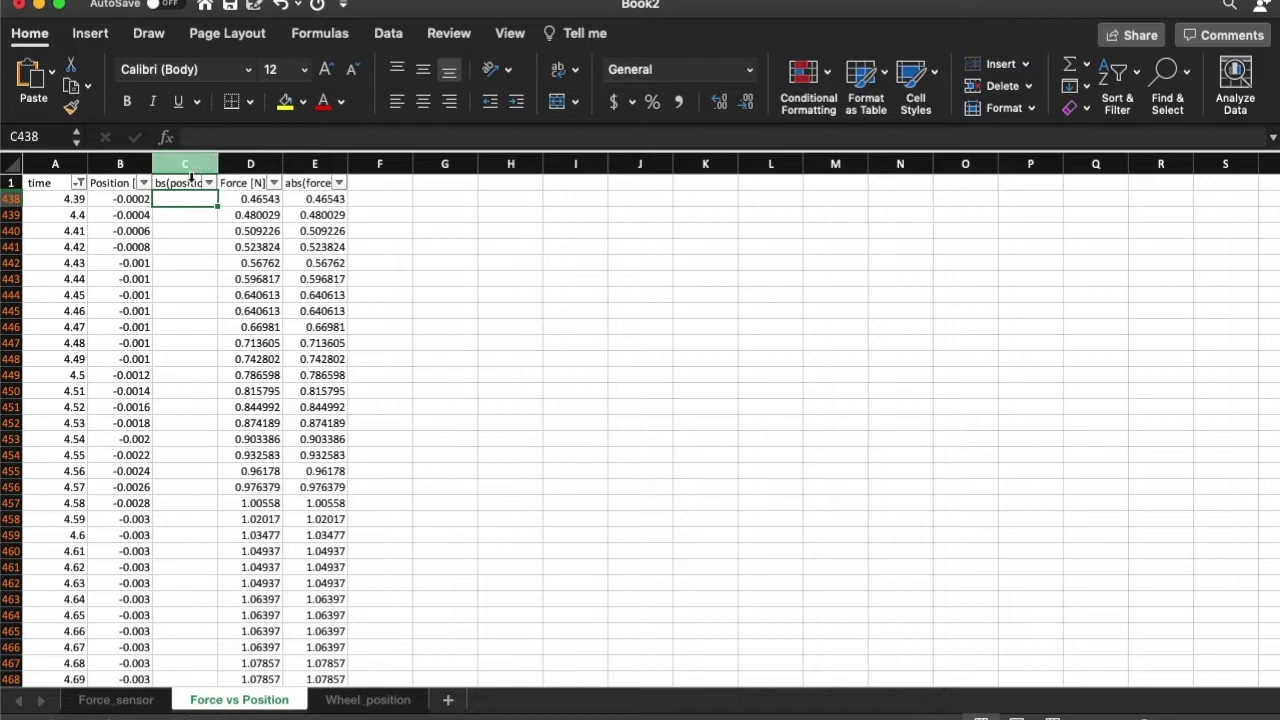
left_click(185, 183)
left_click(189, 137)
type("a")
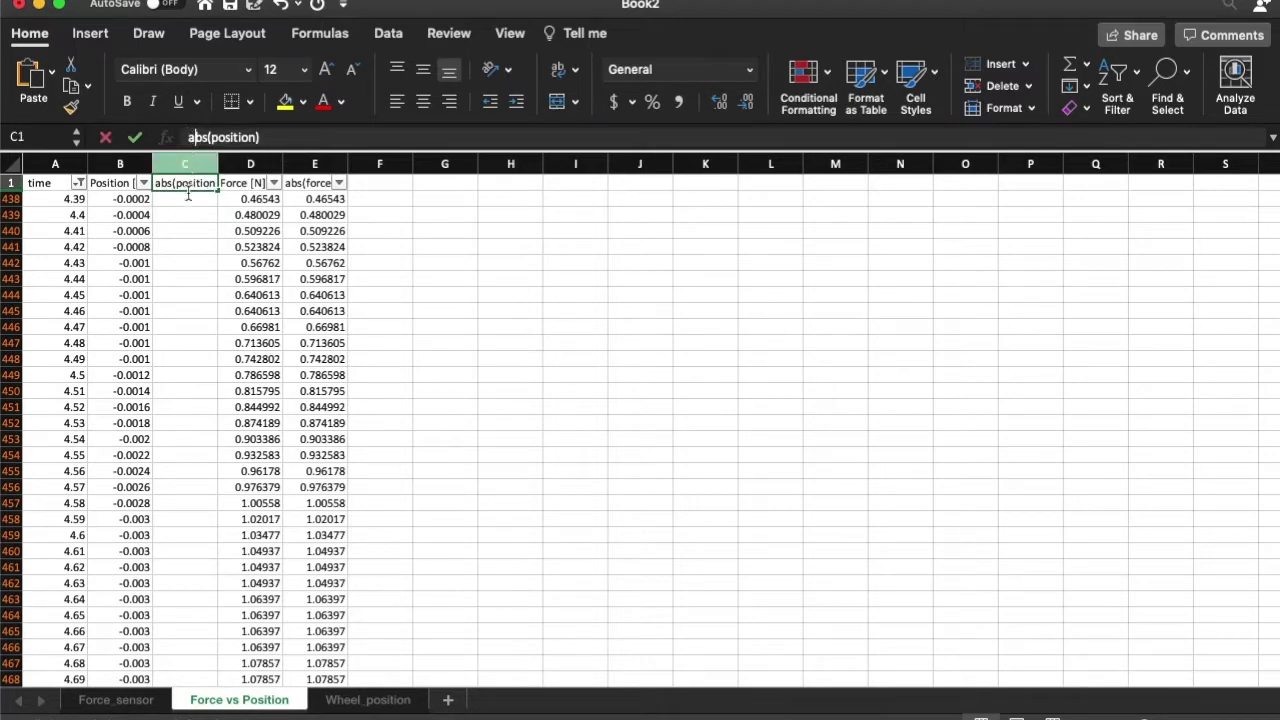
Step: Enter =ABS(B438) in C438 and fill it down column C
left_click(185, 202)
type("=abs(")
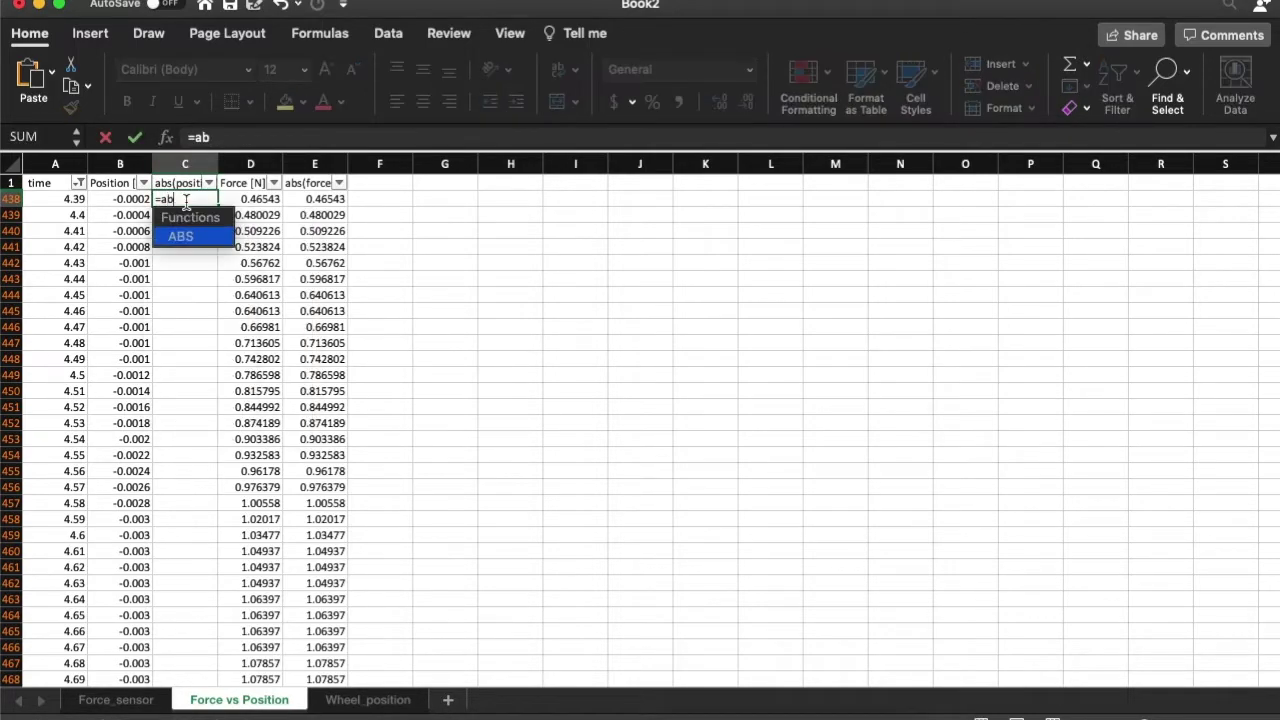
left_click(125, 199)
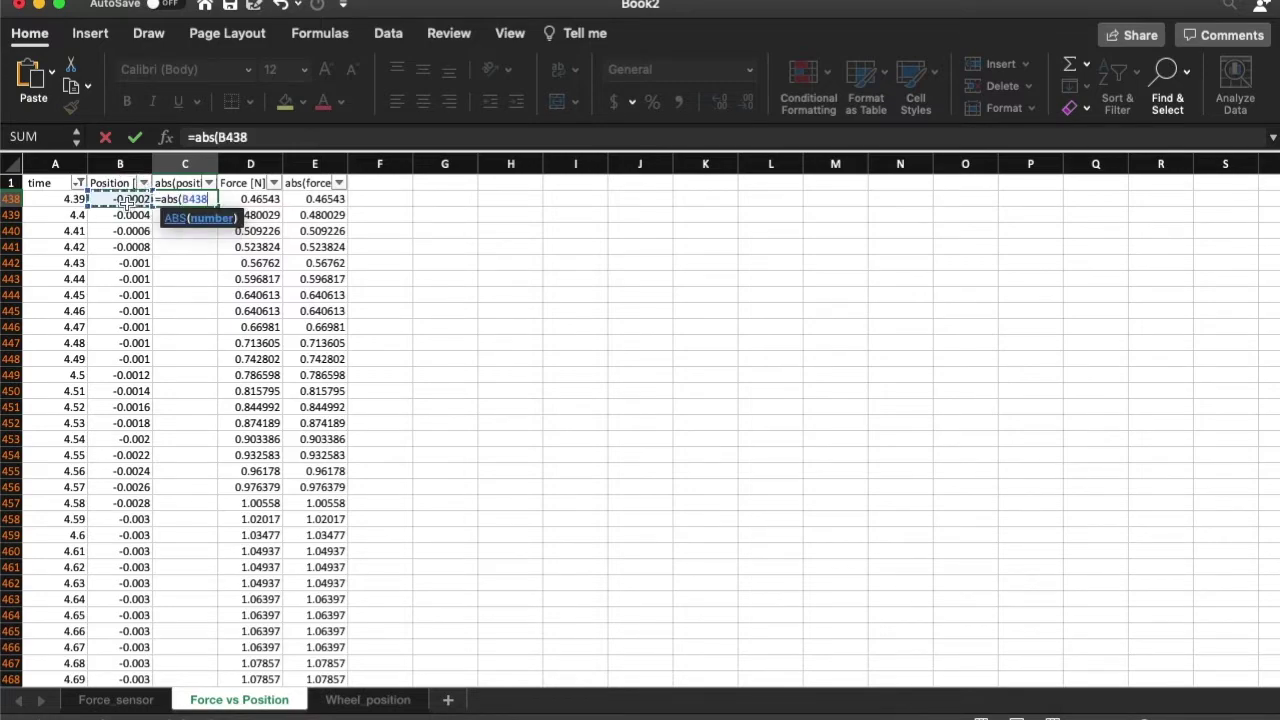
type(")")
key("Return")
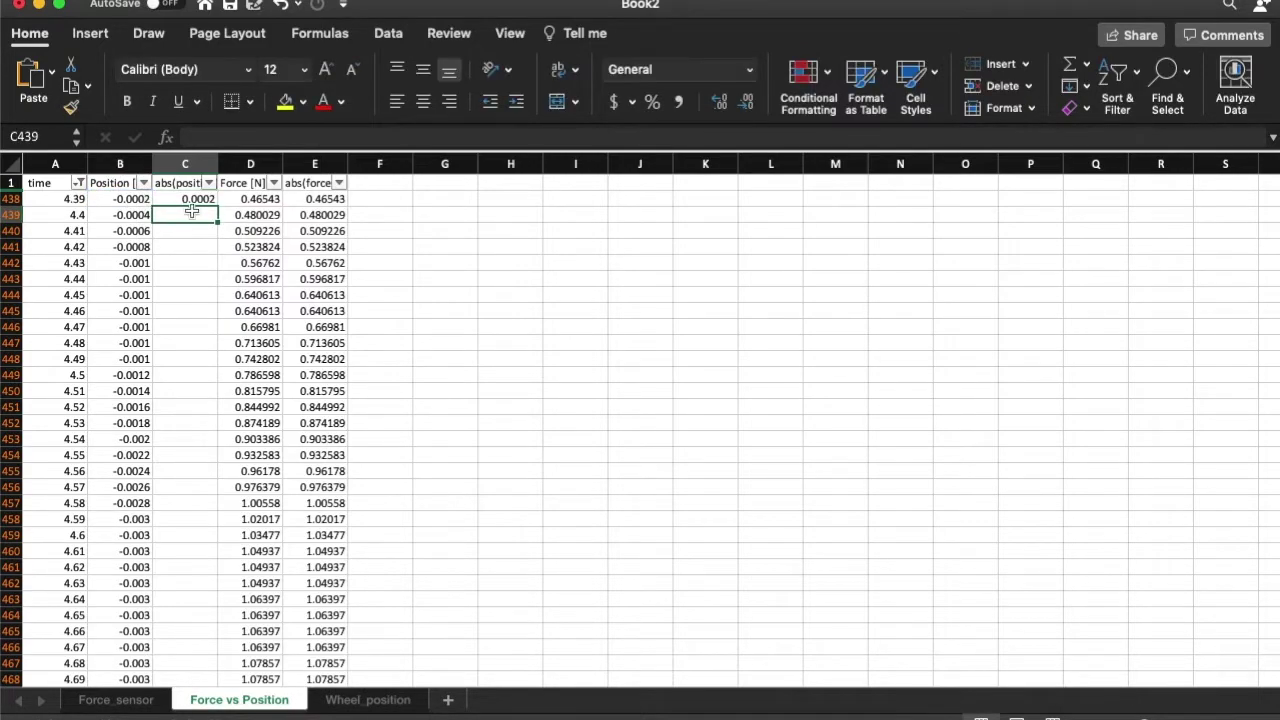
left_click(200, 201)
left_click_drag(216, 207, 210, 685)
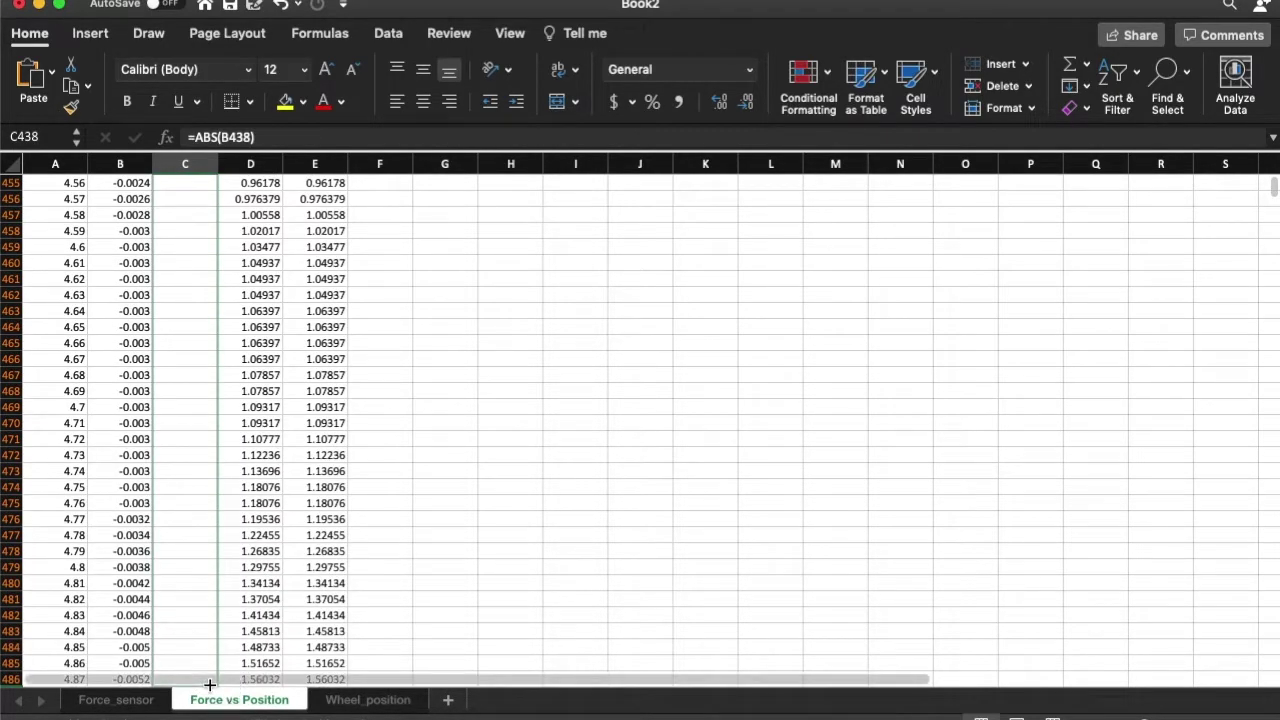
scroll(186, 535, "up", 5)
Step: Select the abs(position) and force data in columns C–D and insert a plain scatter chart
scroll(186, 535, "down", 1)
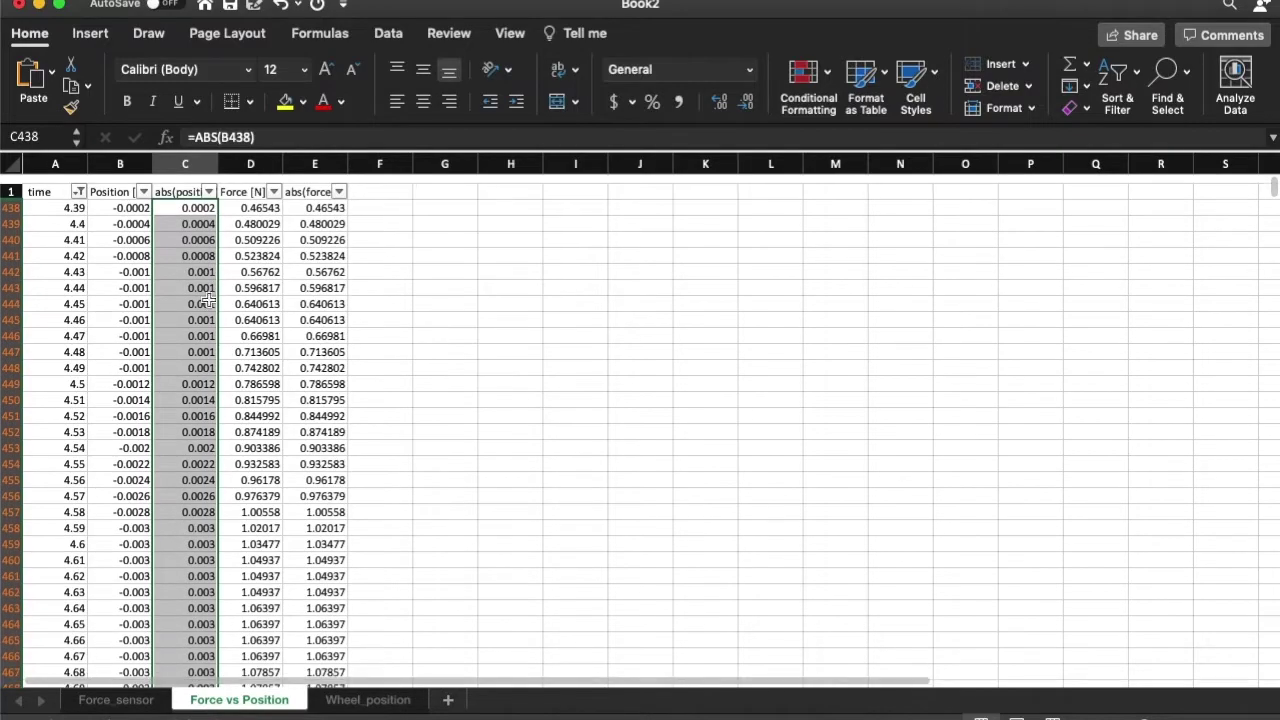
left_click(200, 215)
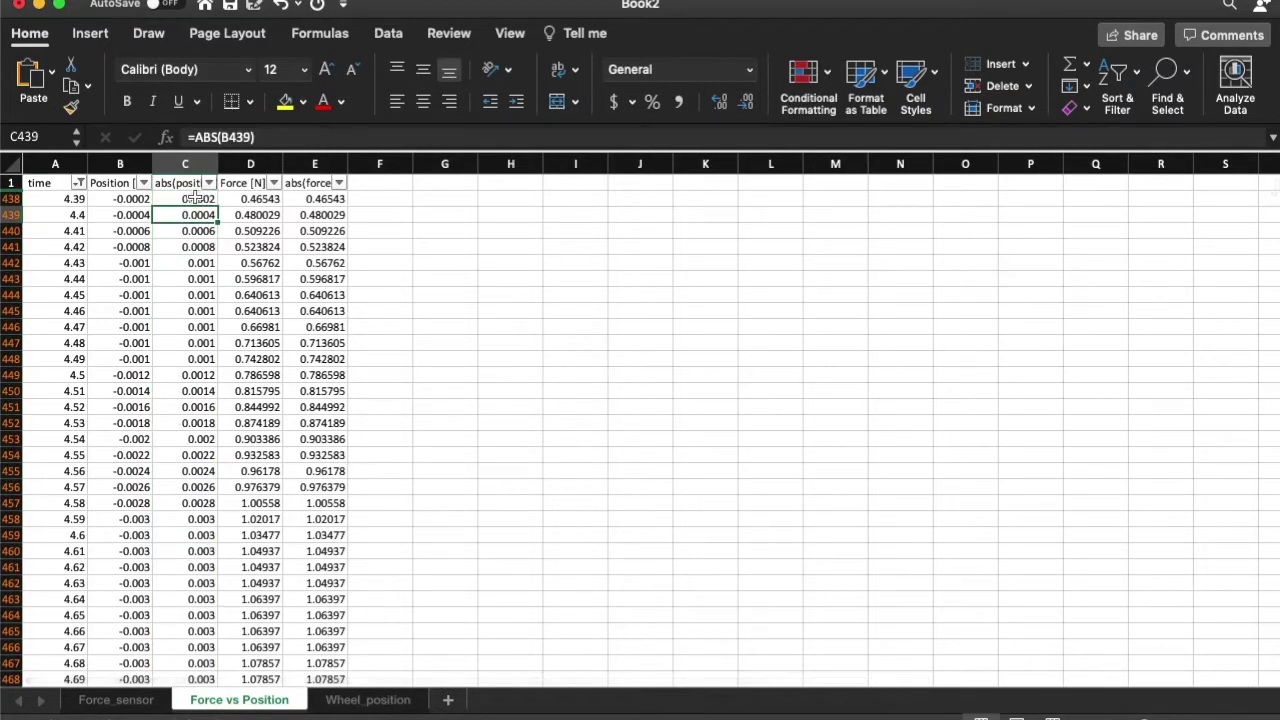
left_click_drag(193, 198, 250, 686)
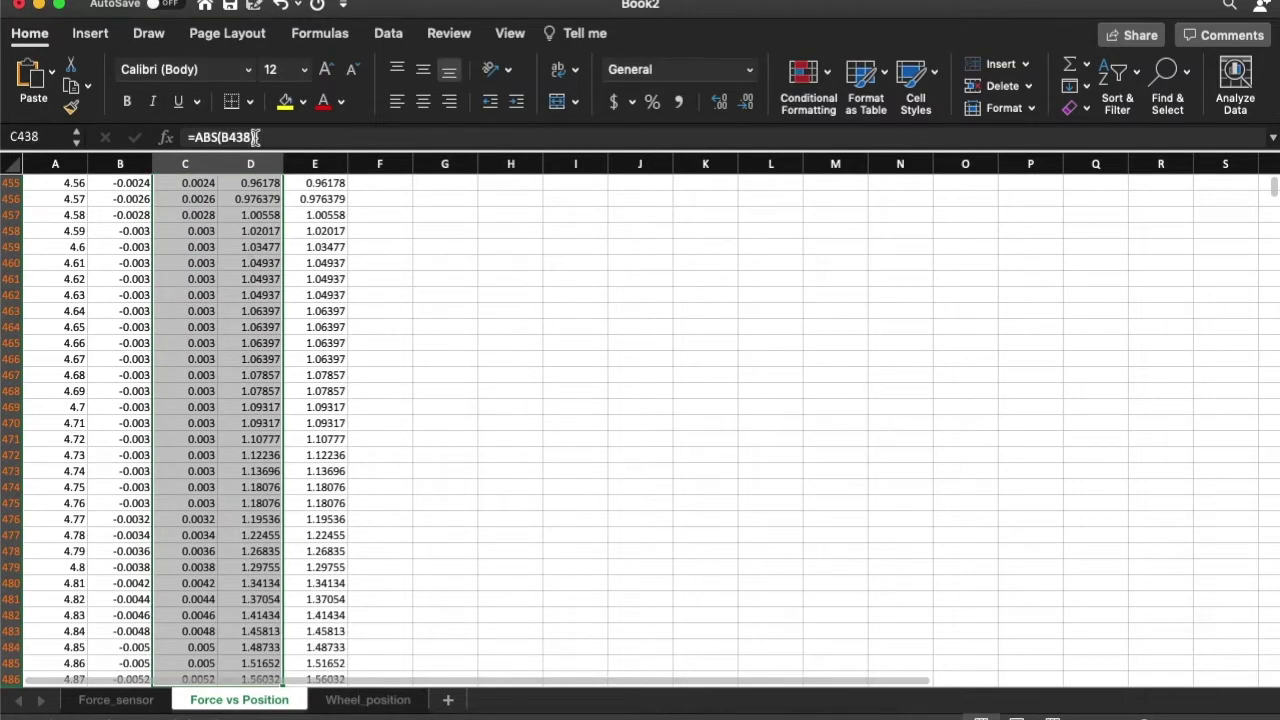
left_click(88, 33)
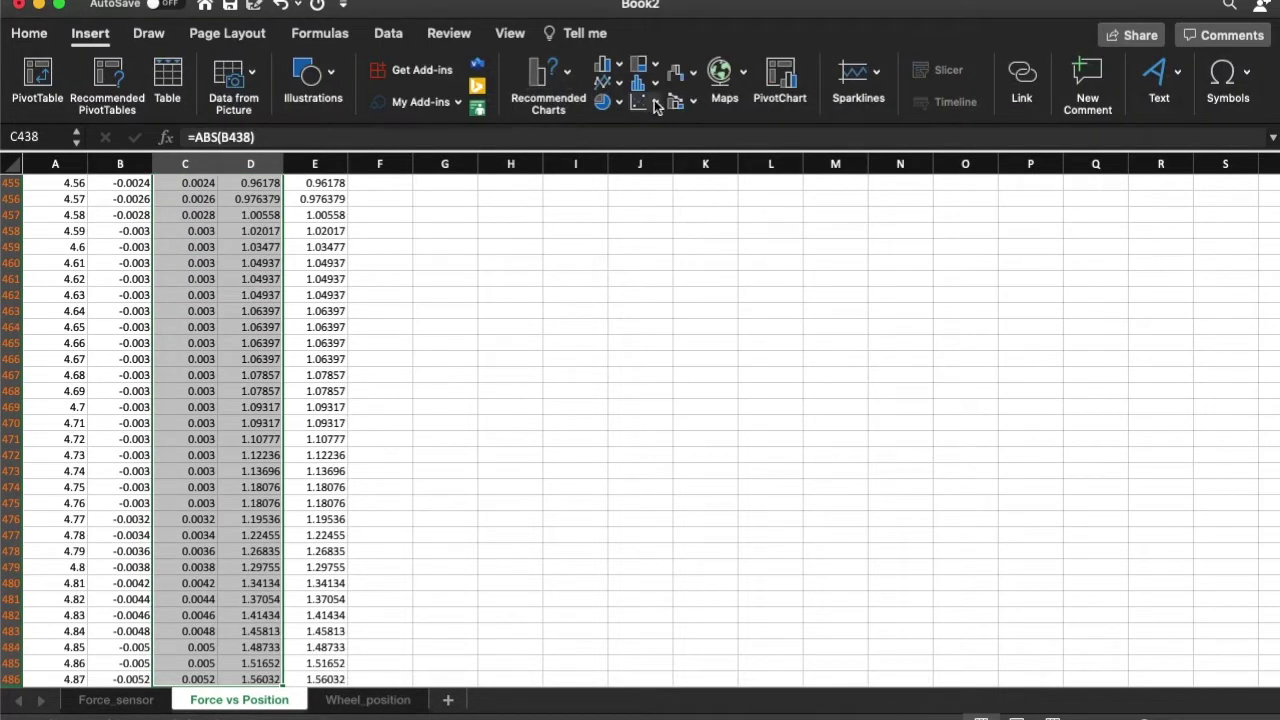
left_click(656, 104)
left_click(663, 190)
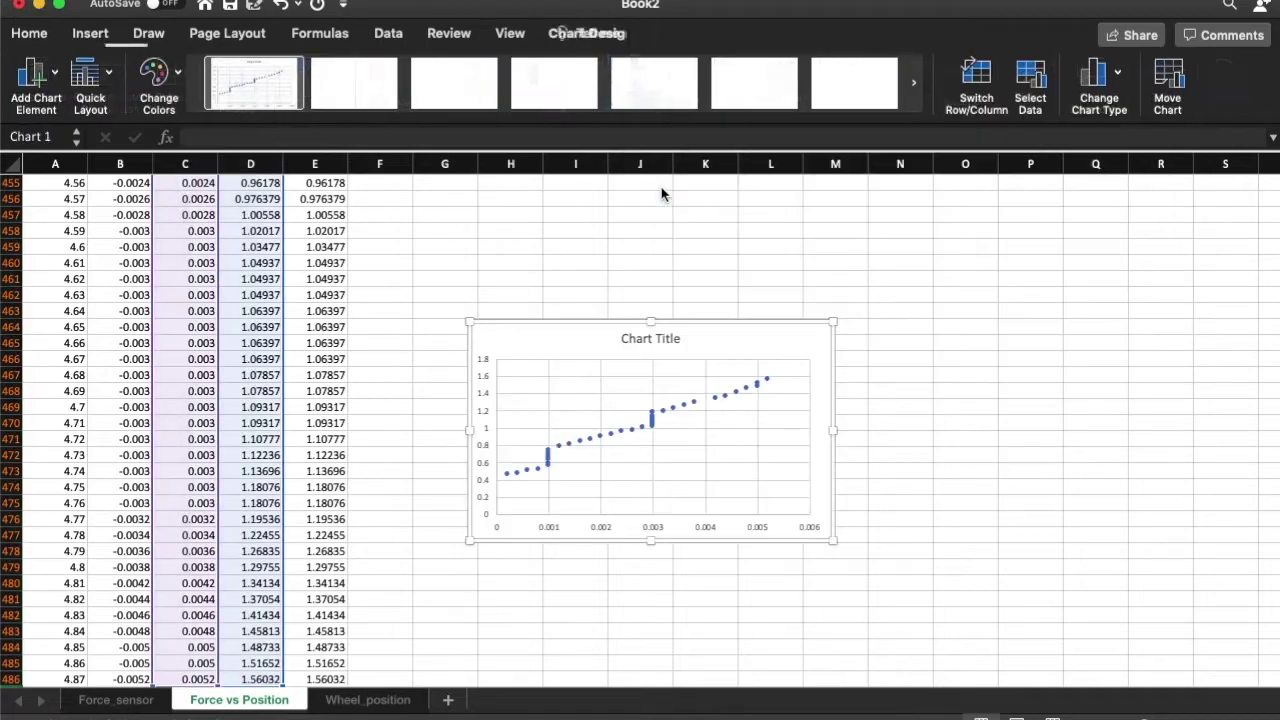
Step: Move the scatter chart to a new chart sheet named 'Plot Force vs Position'
right_click(571, 343)
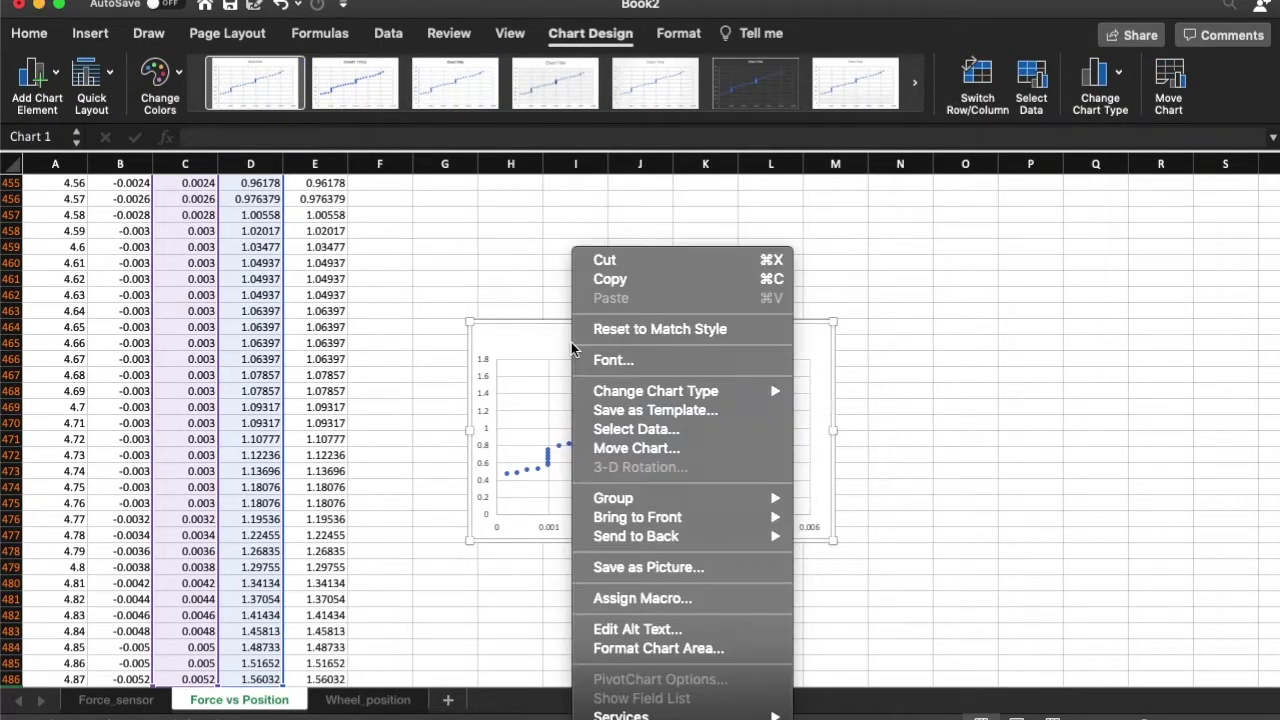
left_click(615, 459)
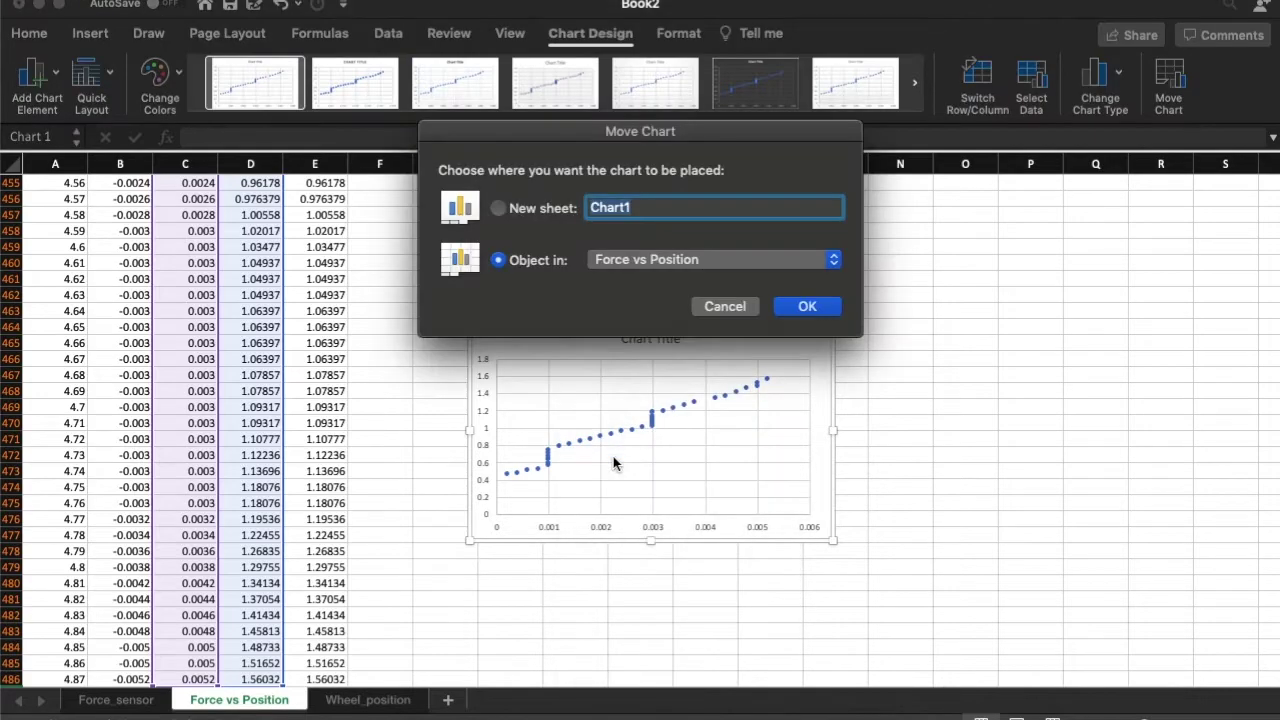
left_click(547, 214)
double_click(625, 208)
type("Force vs Position")
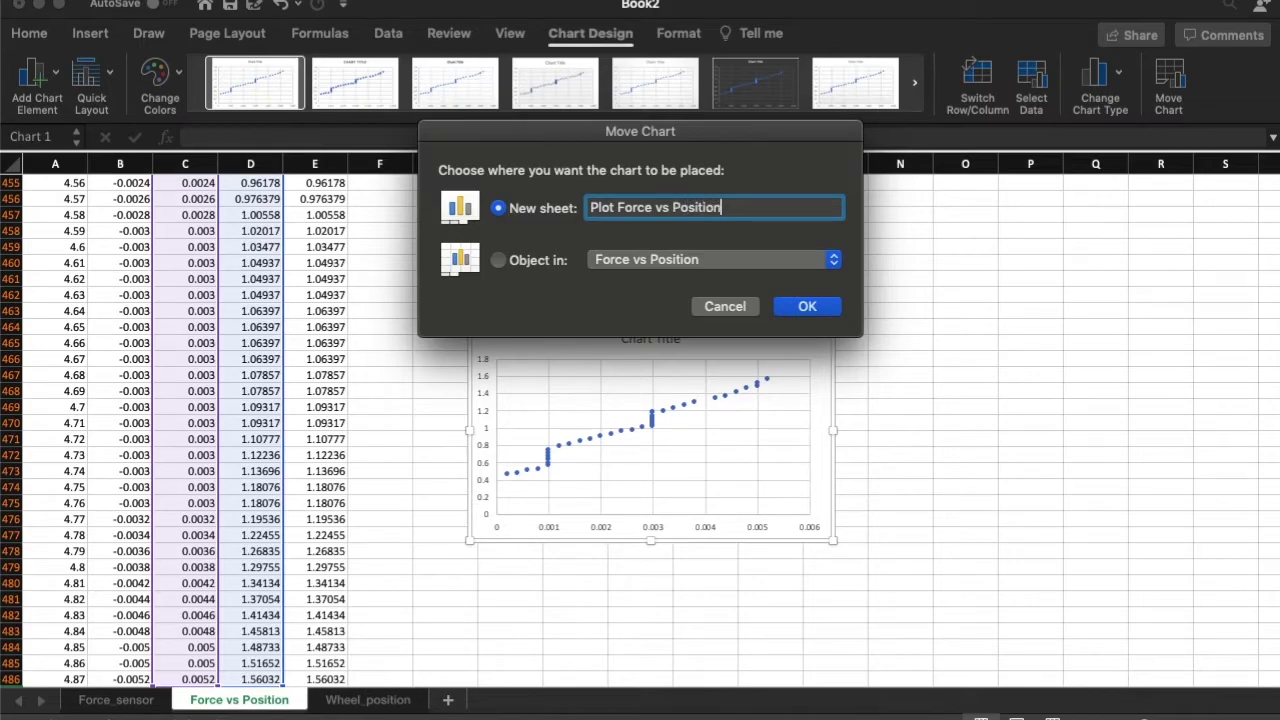
key("Return")
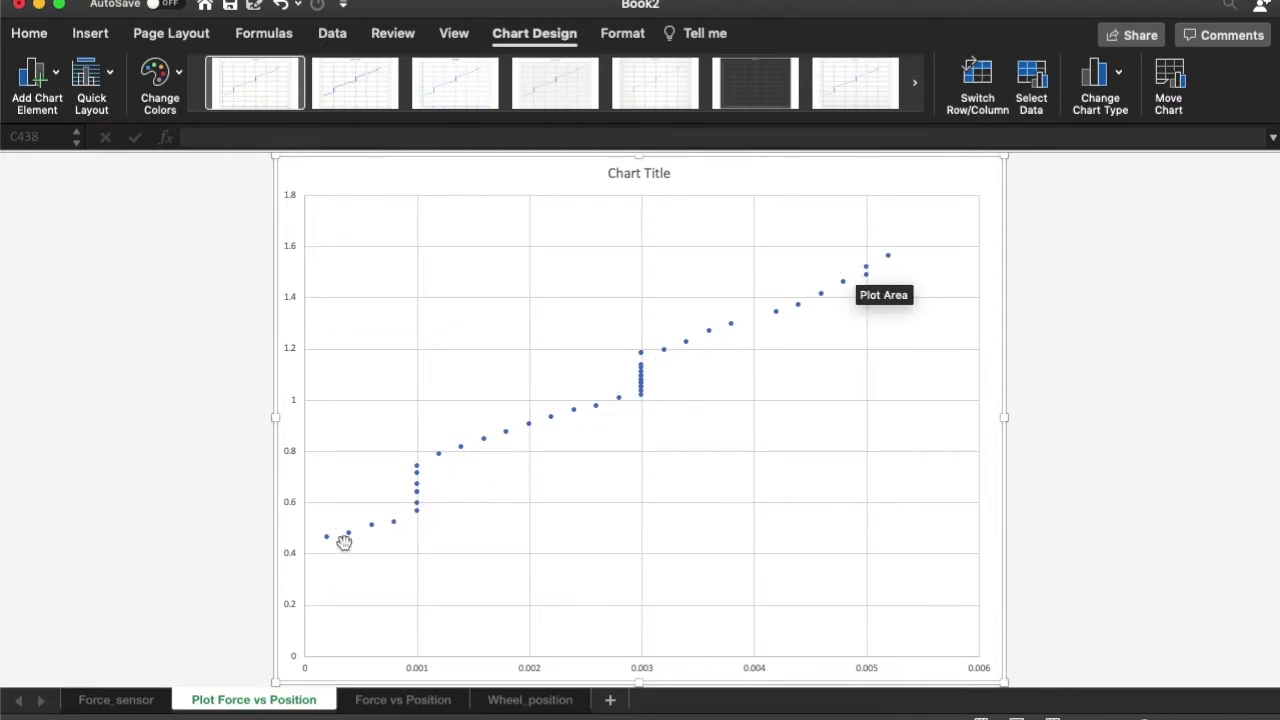
right_click(551, 421)
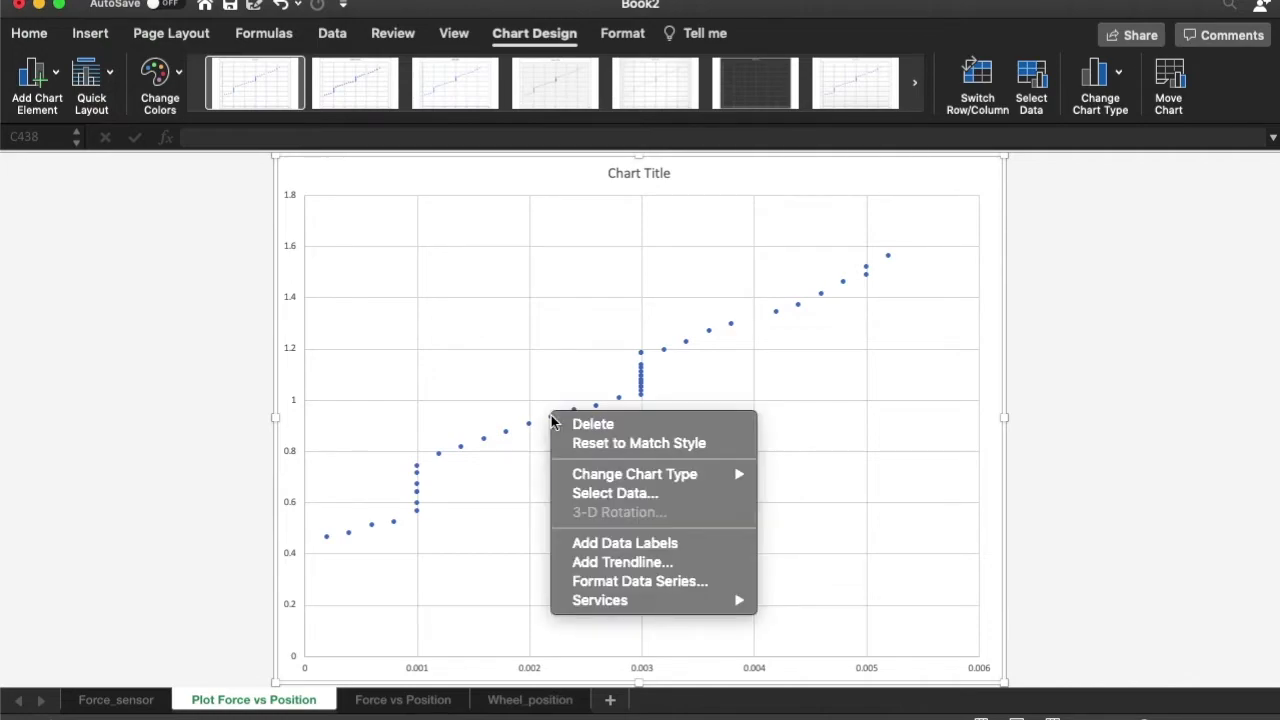
Step: Add a linear trendline to the force data points on the chart
left_click(596, 564)
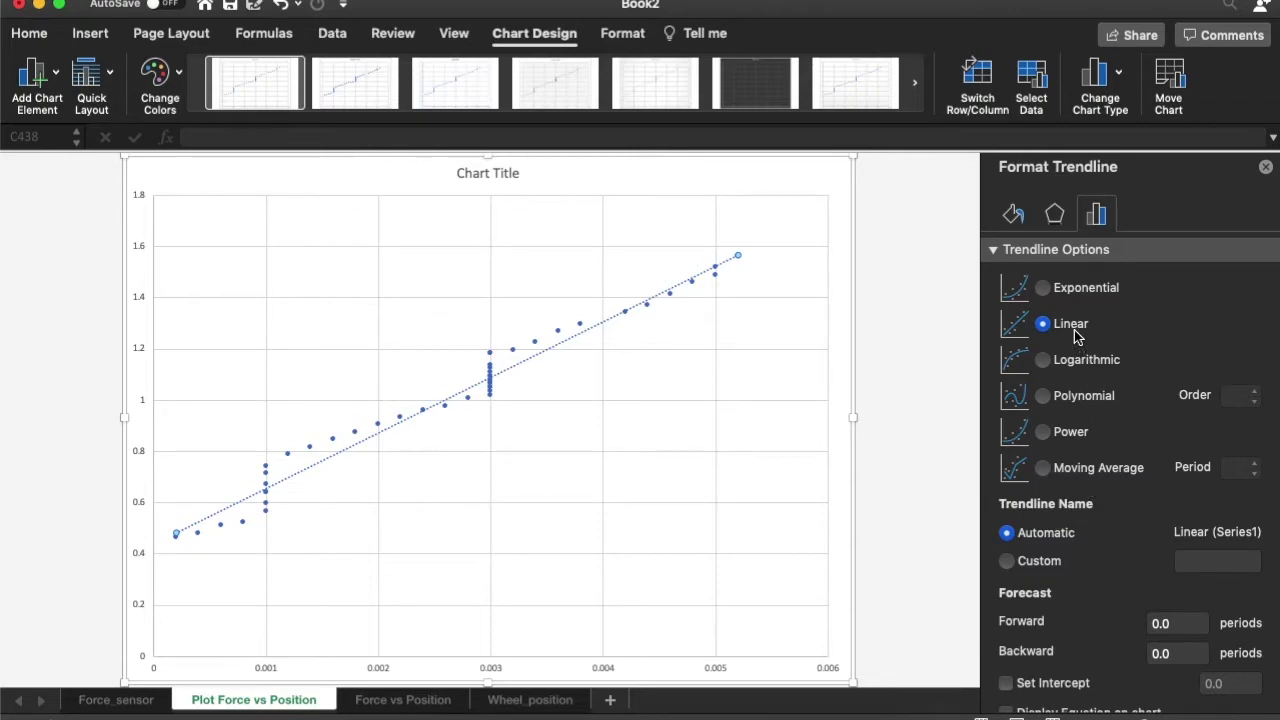
scroll(1076, 334, "down", 3)
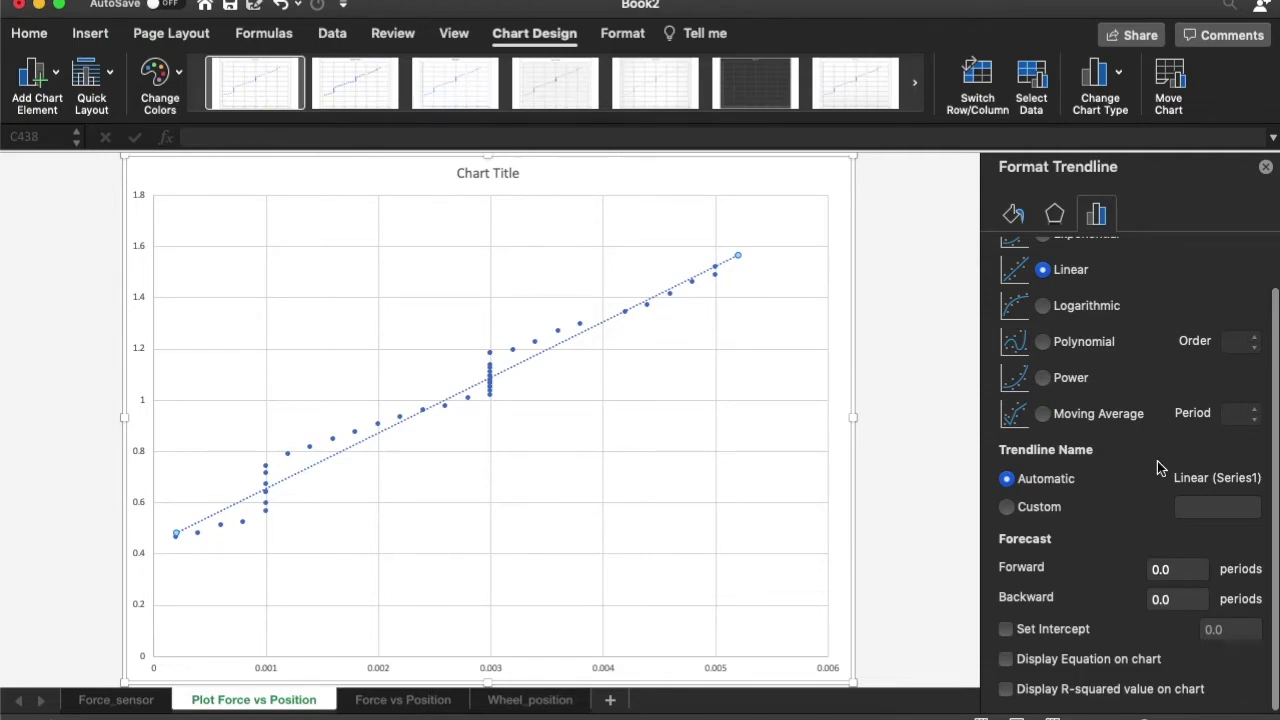
Step: Format the trendline as a solid black line, 3 pt wide, with a solid dash style
left_click(1014, 214)
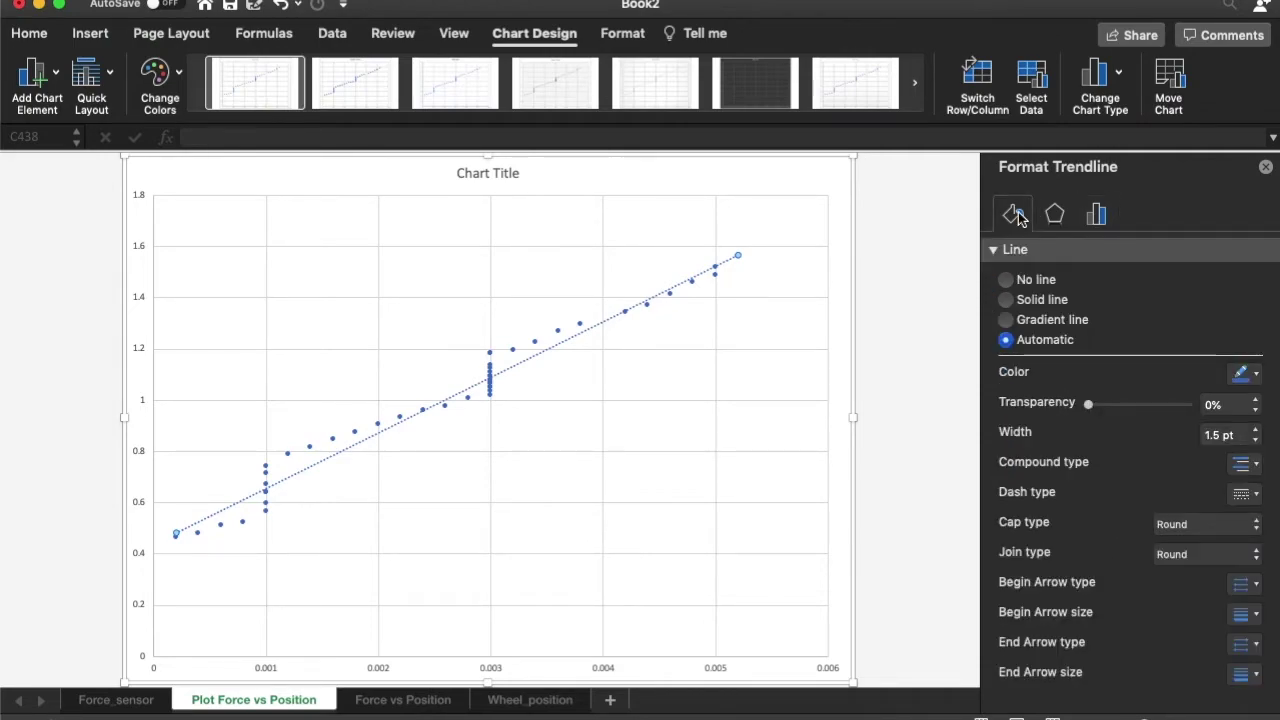
left_click(1241, 372)
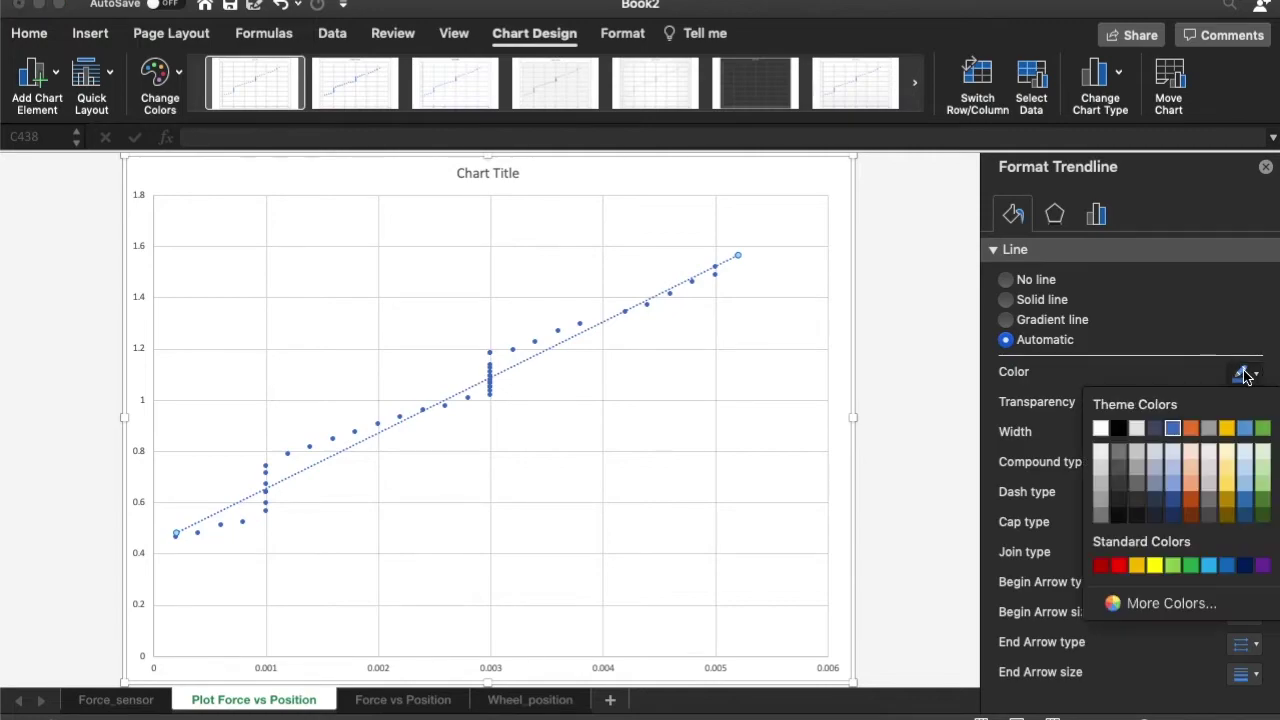
left_click(1119, 428)
left_click(1213, 434)
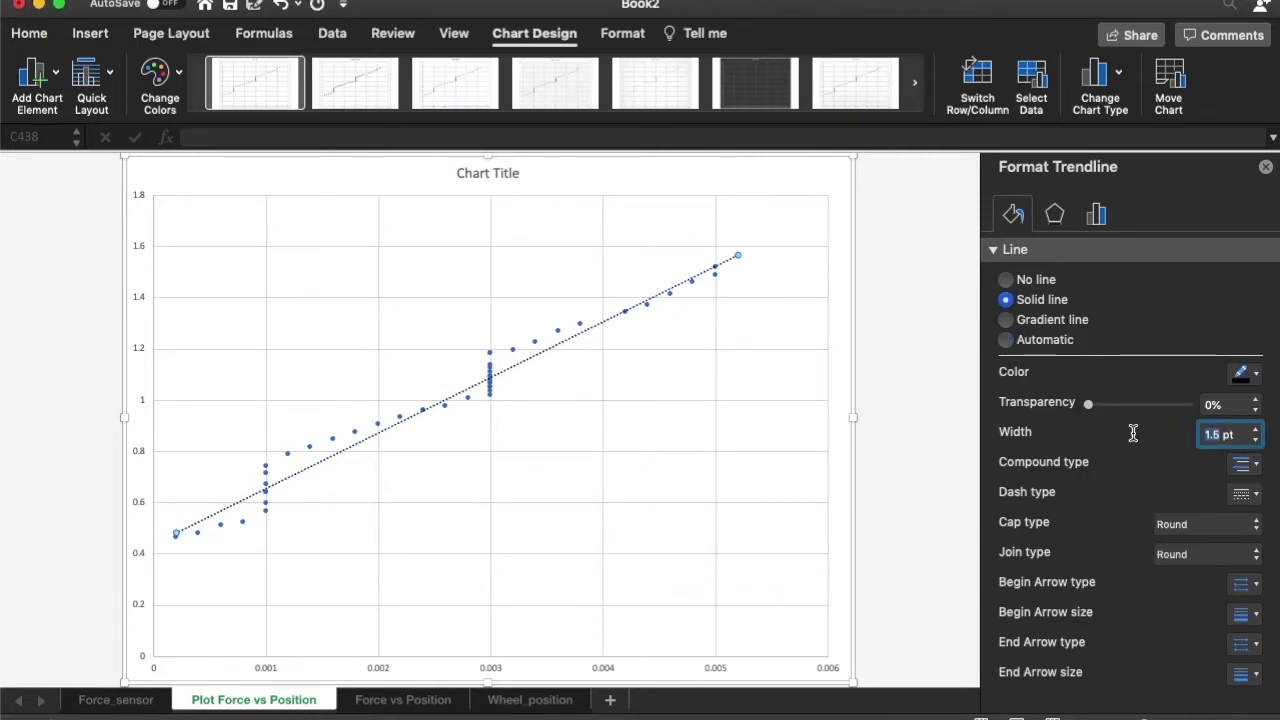
type("3")
left_click(1240, 493)
left_click(1207, 515)
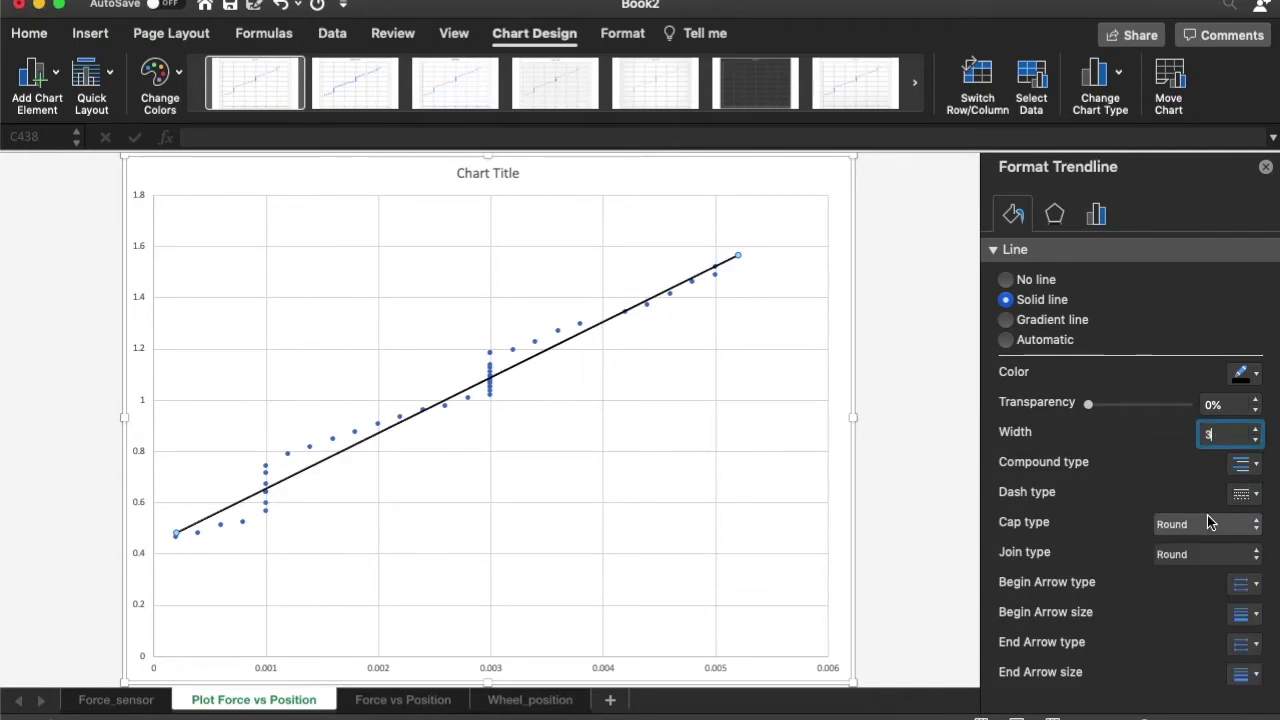
scroll(1040, 470, "down", 2)
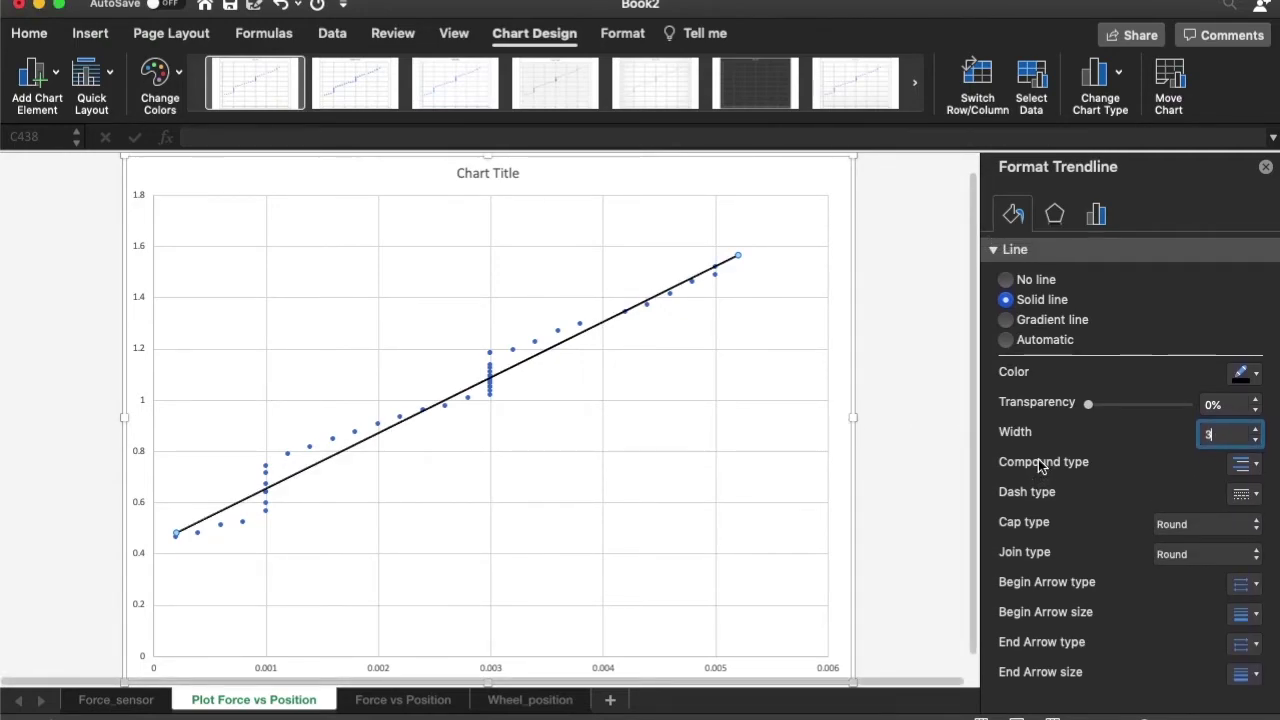
Step: Display the trendline equation y = 216.61x + 0.4397 and drag it left above the line
left_click(1097, 214)
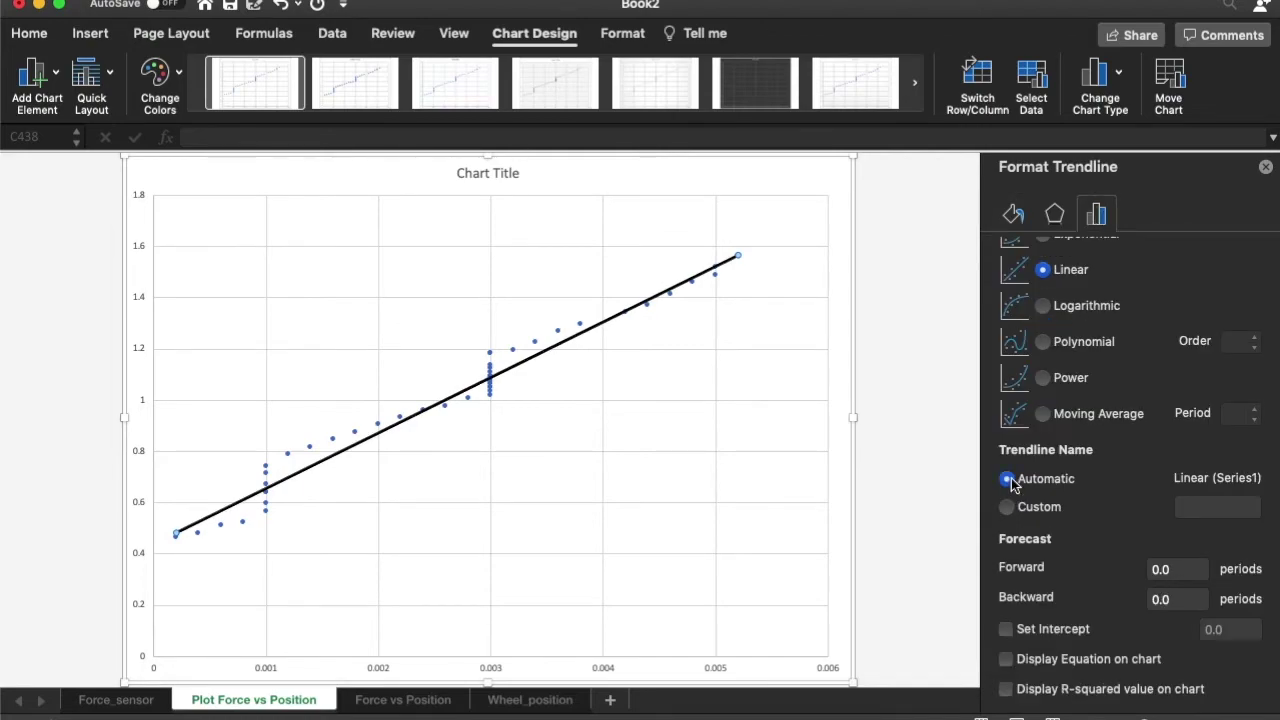
left_click(1005, 659)
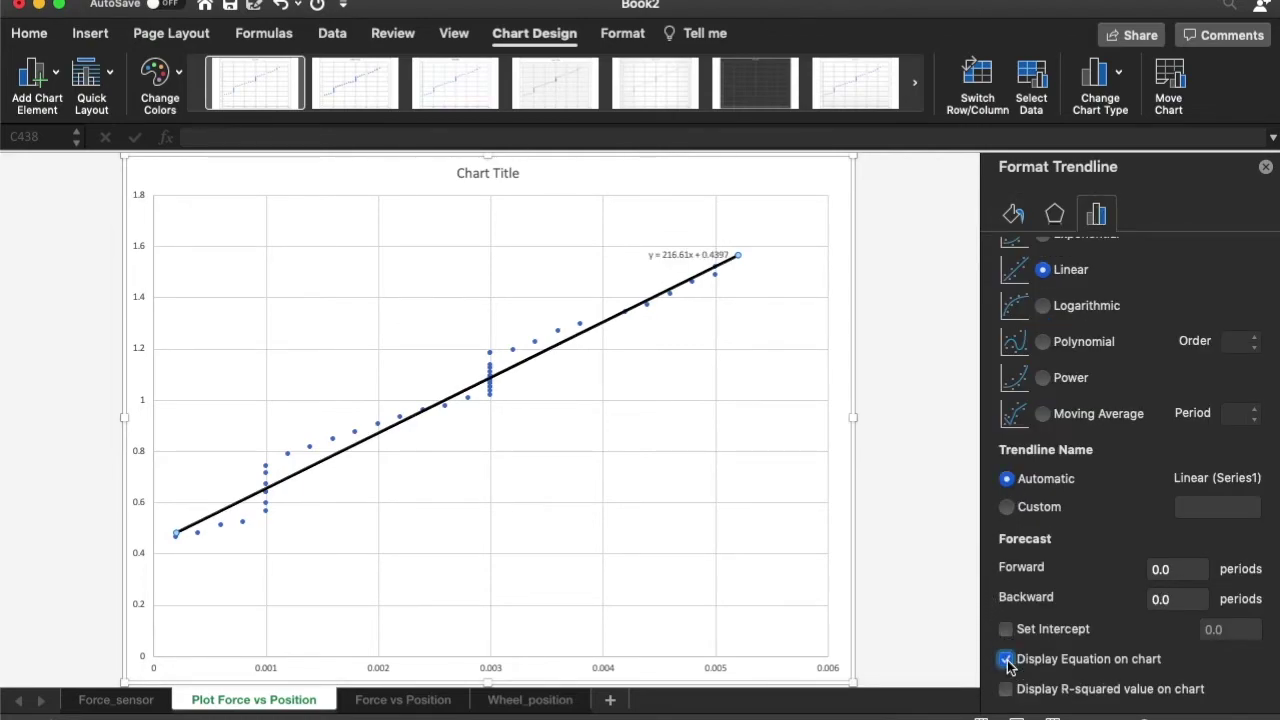
left_click(1265, 167)
left_click_drag(837, 256, 788, 260)
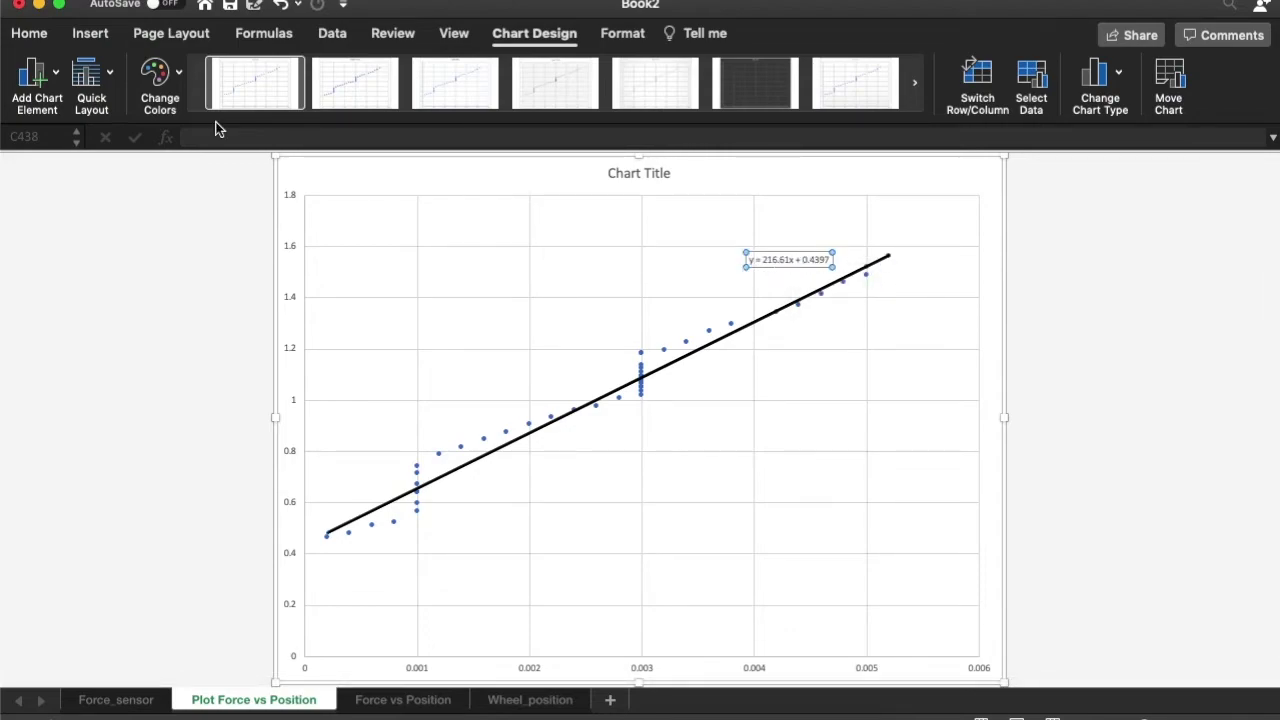
Step: Set the equation label y = 216.61x + 0.4397 to 16 pt font
left_click(32, 35)
left_click(272, 67)
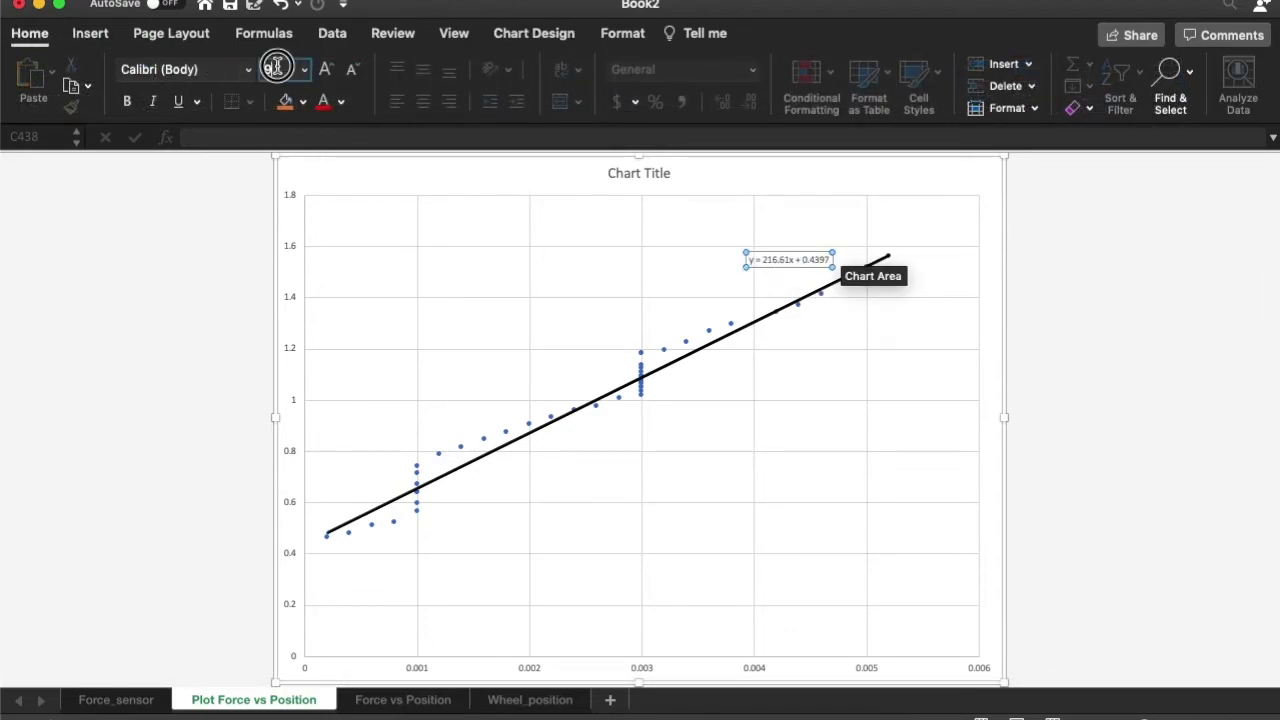
type("16")
key("Return")
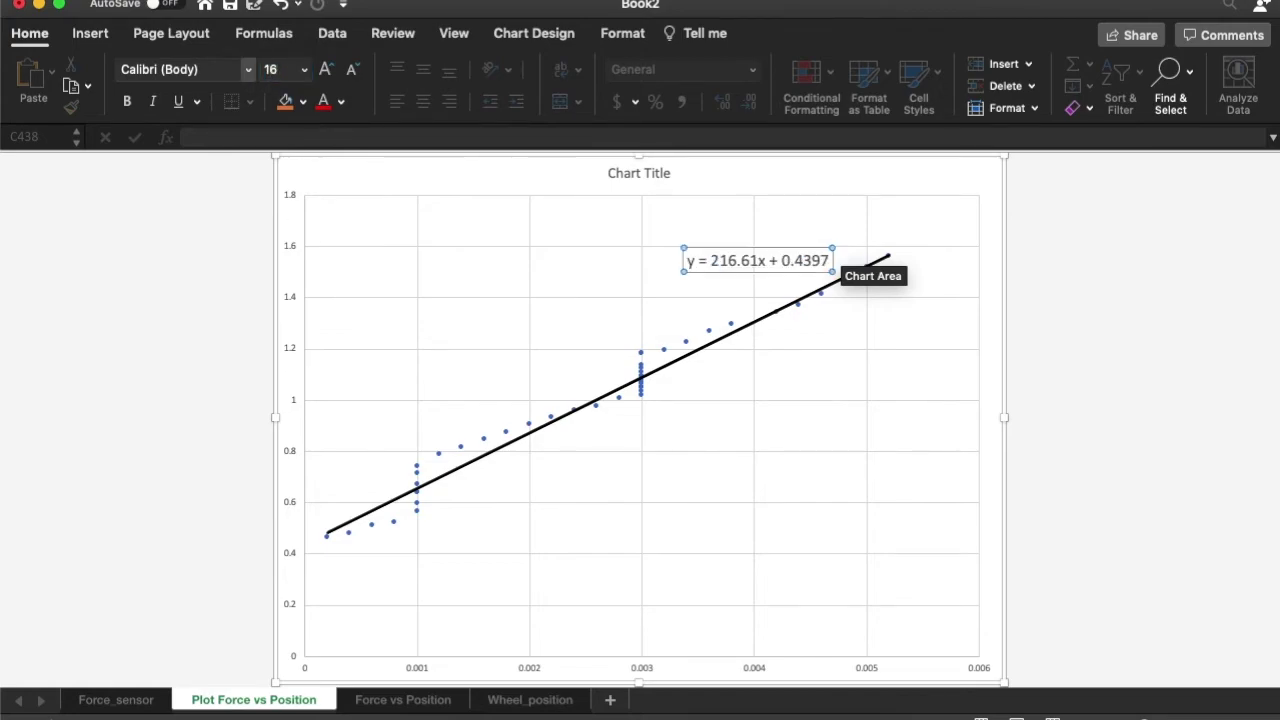
left_click(750, 462)
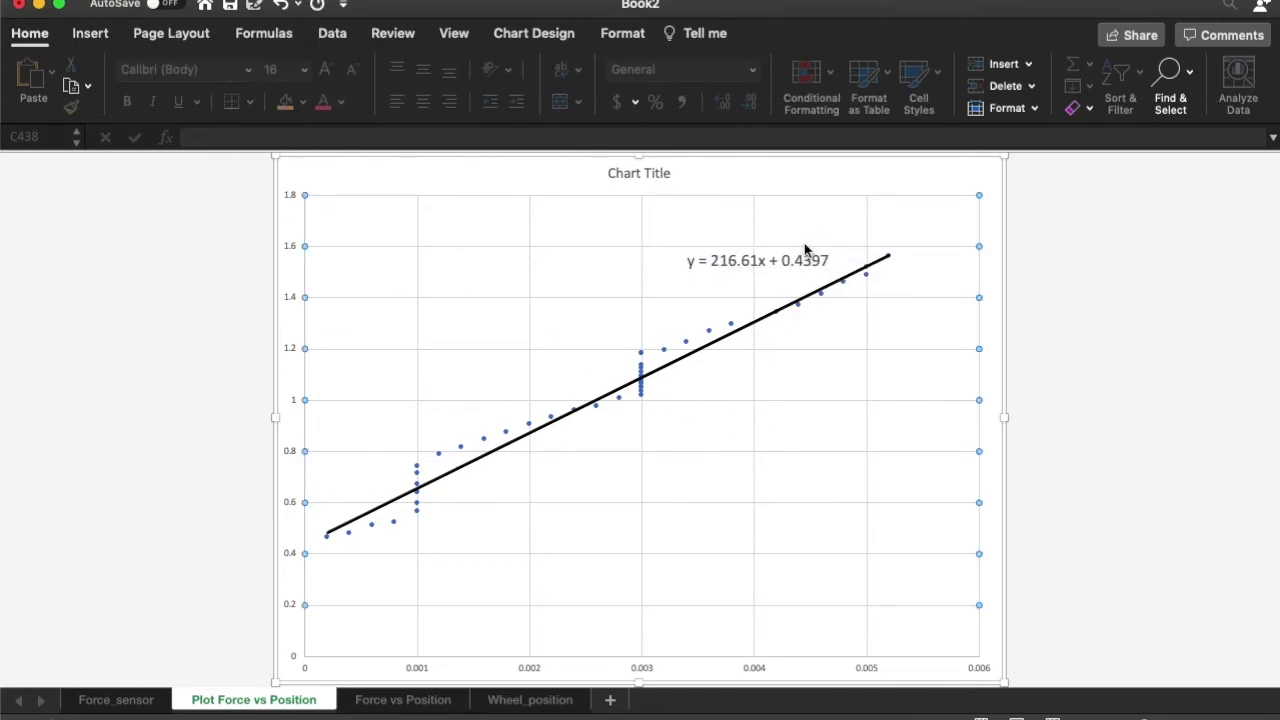